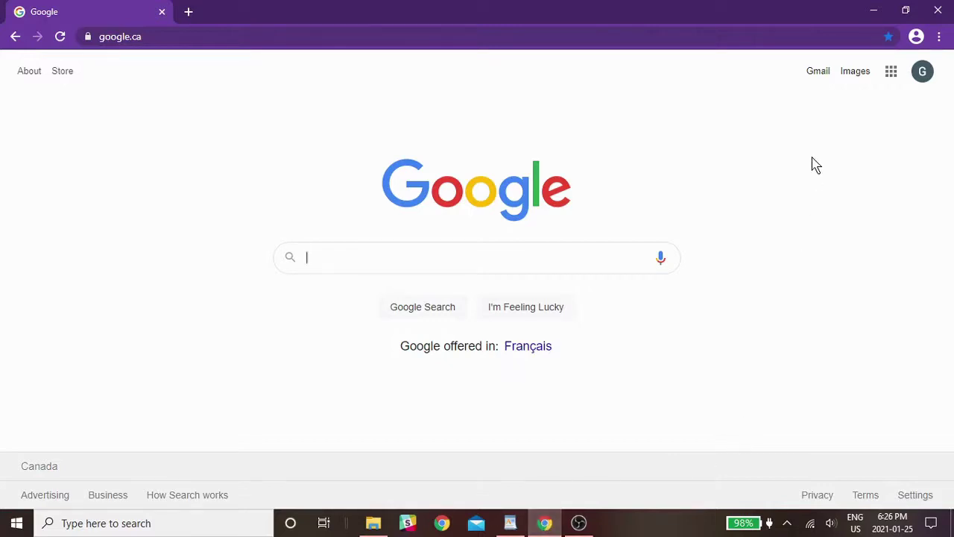
# Show the Google apps list from the Google homepage.
pyautogui.click(892, 73)
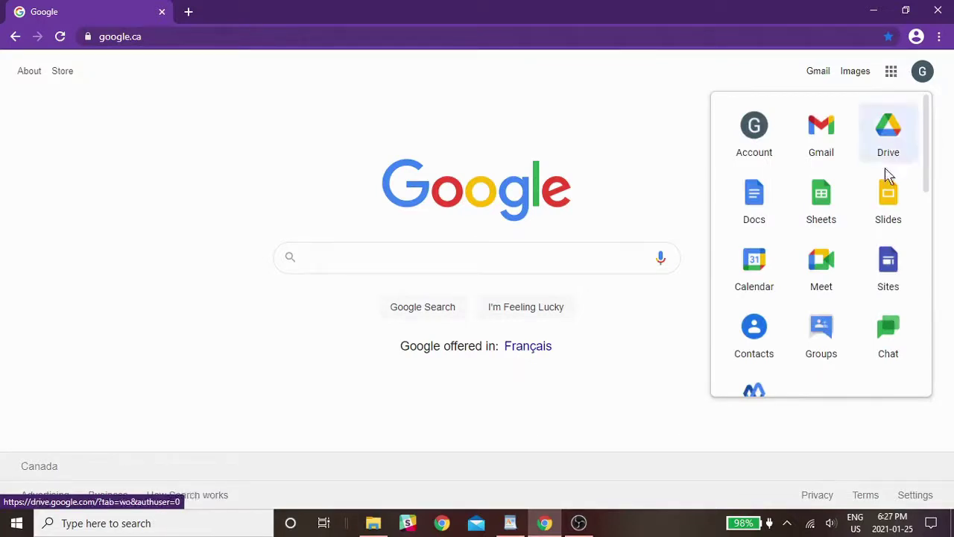
# Open Google Slides and start a new blank presentation.
pyautogui.click(888, 200)
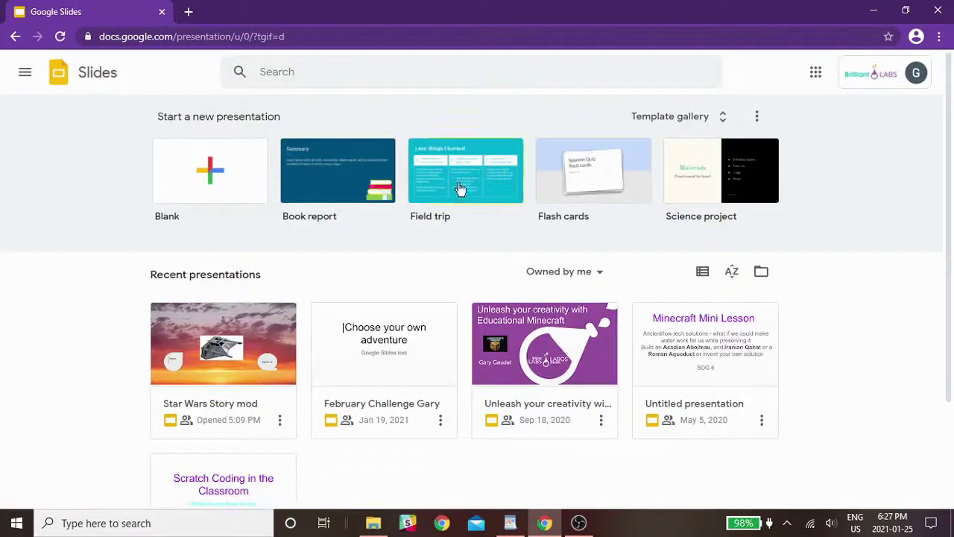
pyautogui.click(220, 176)
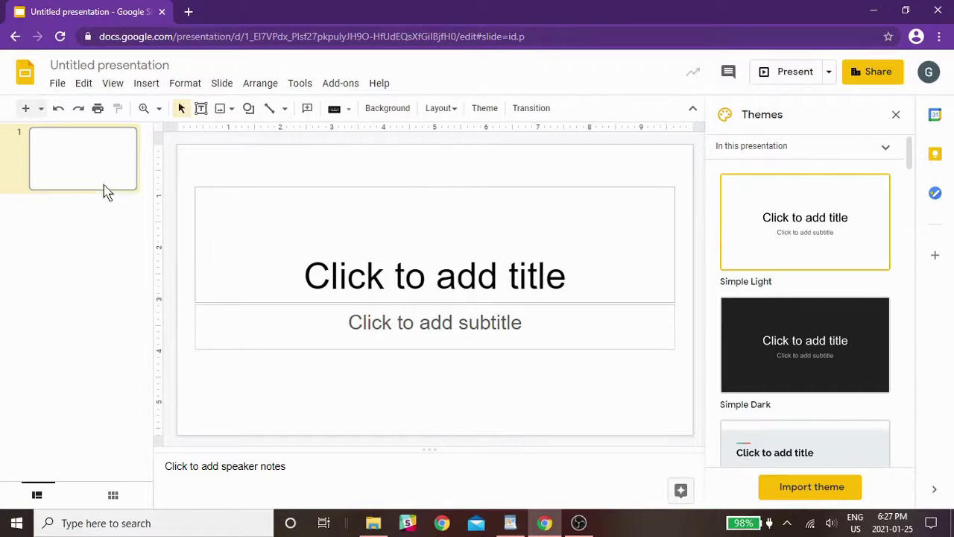
# Insert two new blank slides from the Insert menu.
pyautogui.click(147, 84)
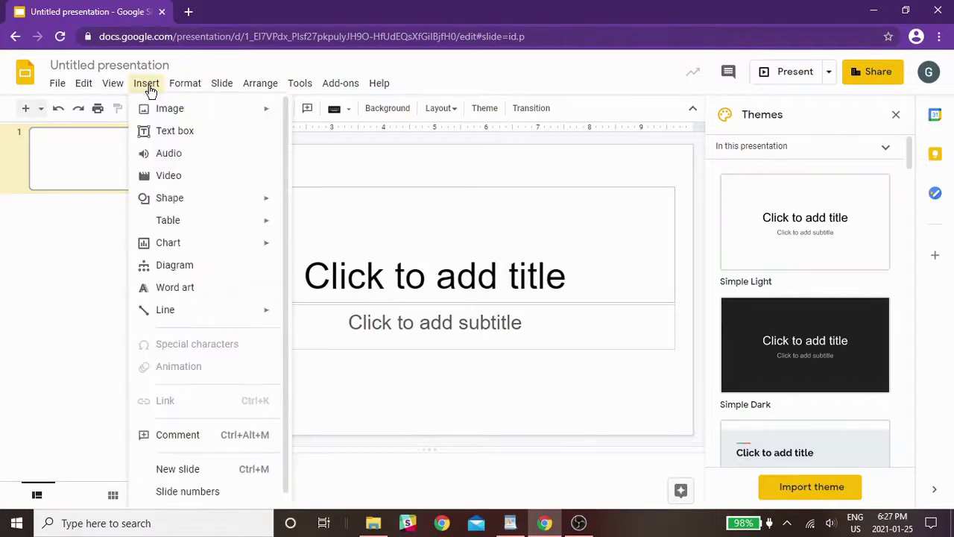
pyautogui.scroll(-1, 234, 306)
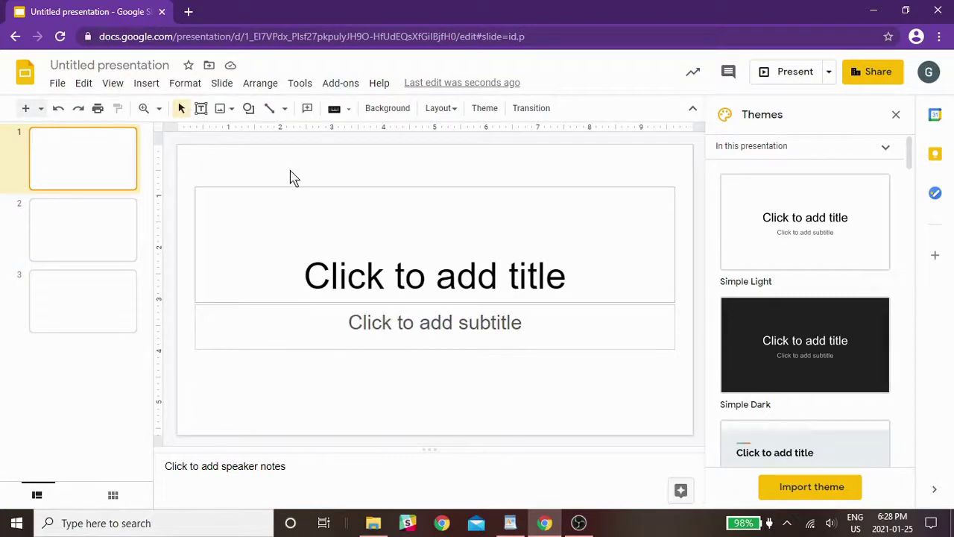
# Open the first slide's background settings and look at the colour choices without changing them.
pyautogui.rightClick(261, 164)
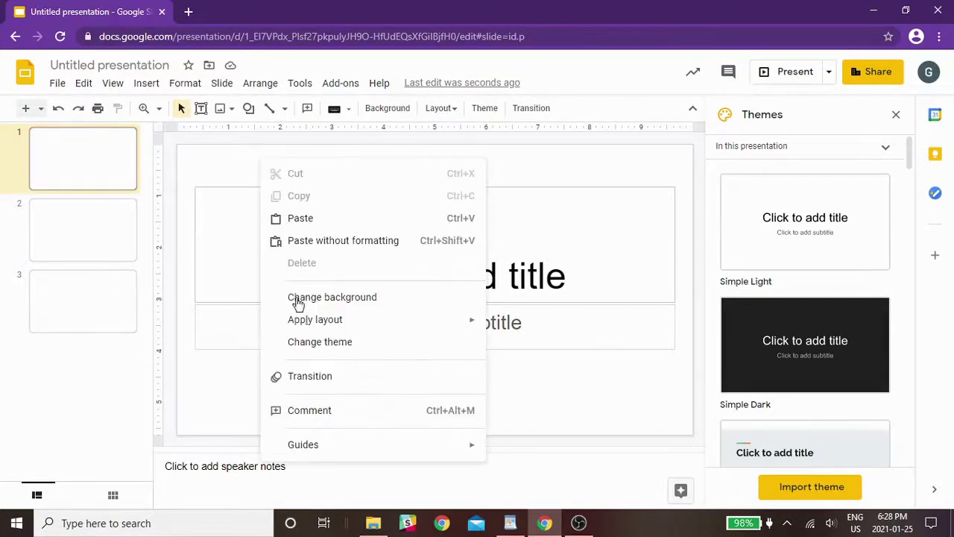
pyautogui.moveTo(326, 325)
pyautogui.click(337, 298)
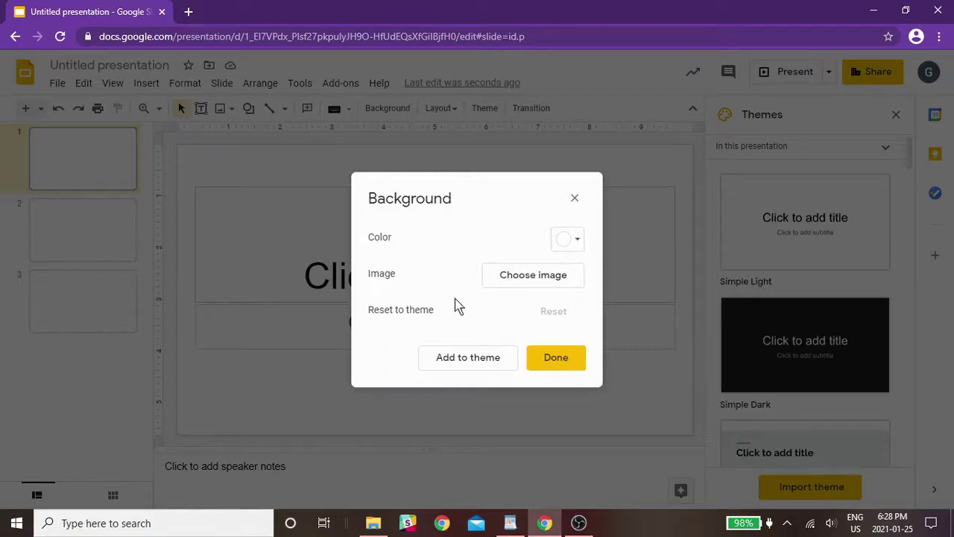
pyautogui.click(575, 243)
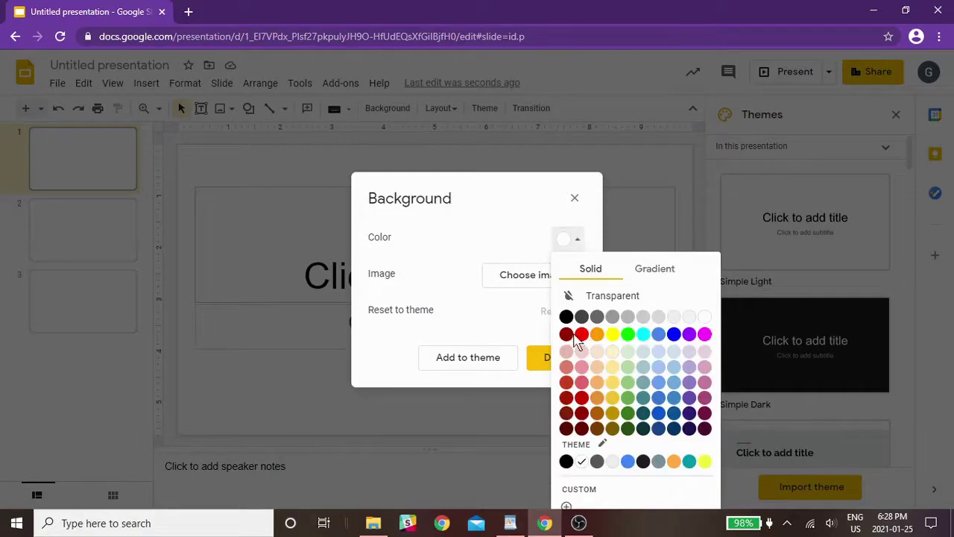
pyautogui.click(501, 184)
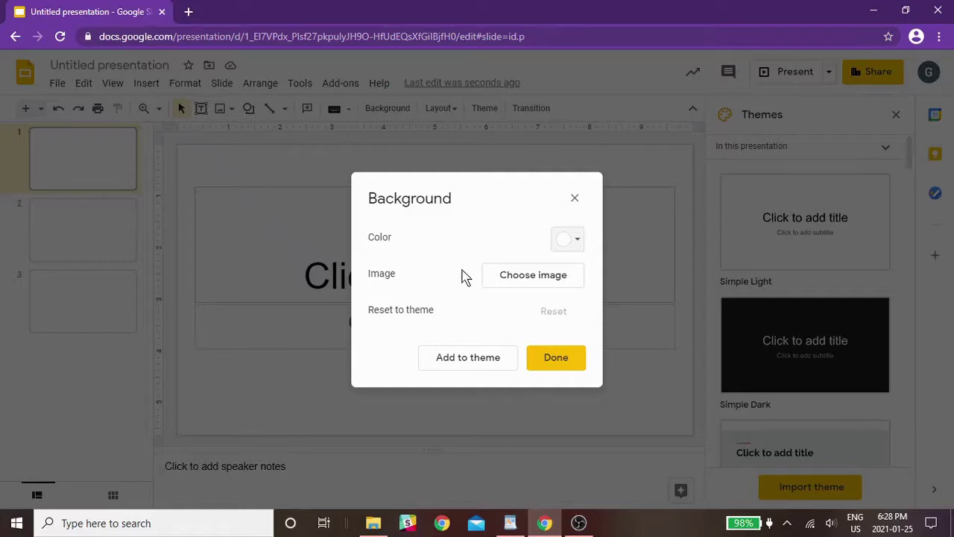
# Search Google Images for 'star wars hoth' and set the snowy aerial mountain photo as background.
pyautogui.click(510, 278)
pyautogui.click(558, 170)
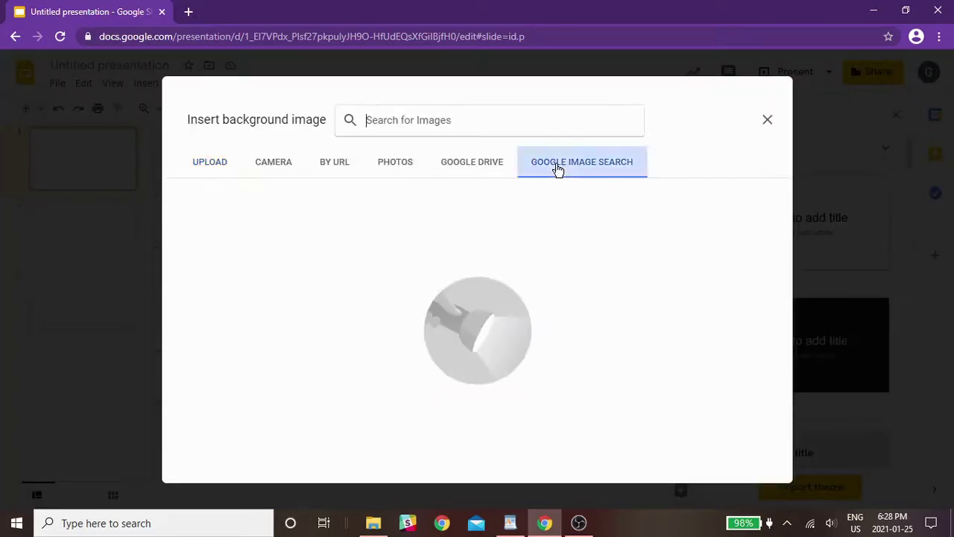
pyautogui.click(467, 123)
pyautogui.write('star')
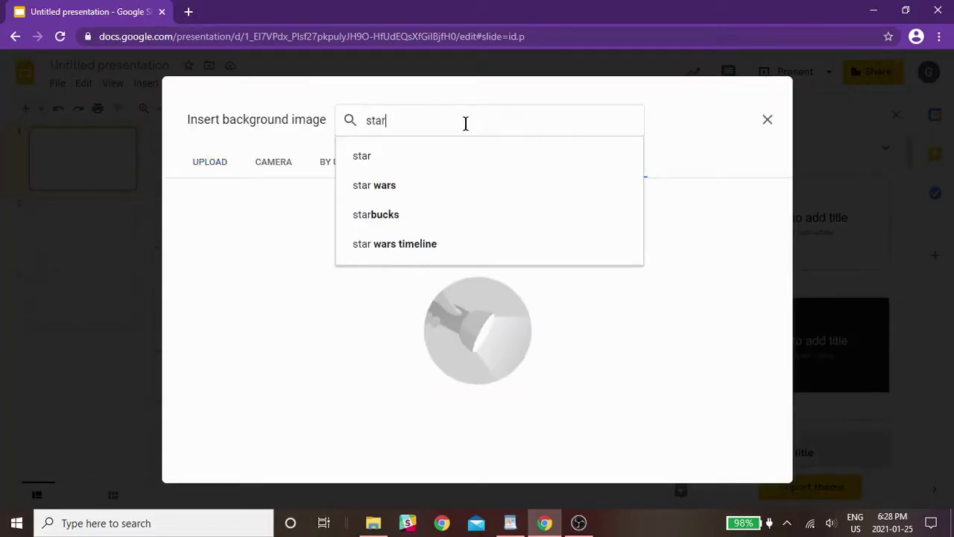
pyautogui.write(' wars hoth')
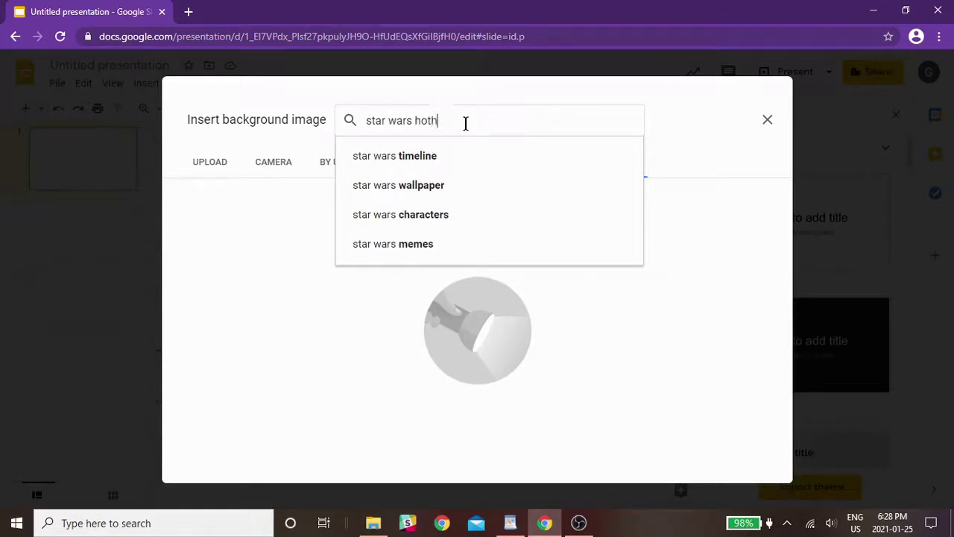
pyautogui.press('Return')
pyautogui.scroll(-10, 531, 216)
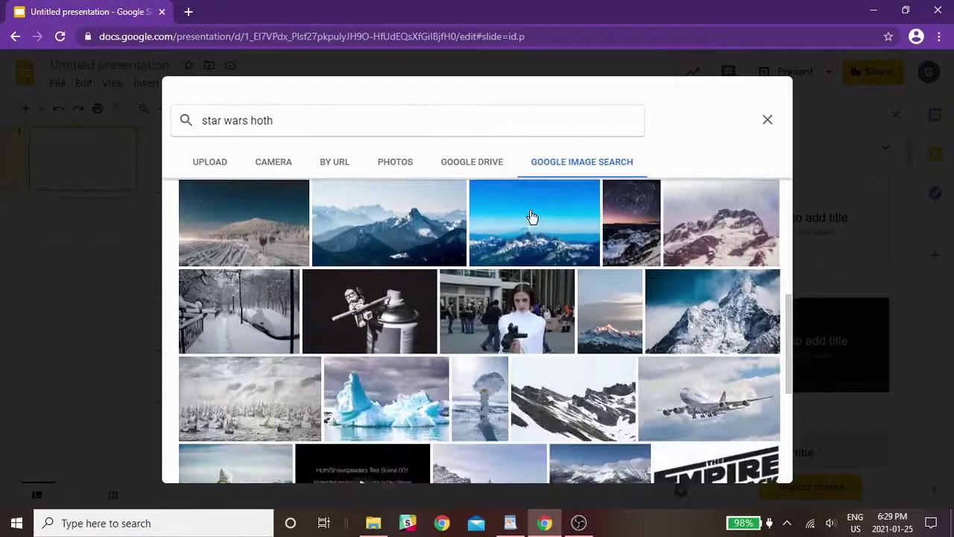
pyautogui.scroll(-10, 531, 216)
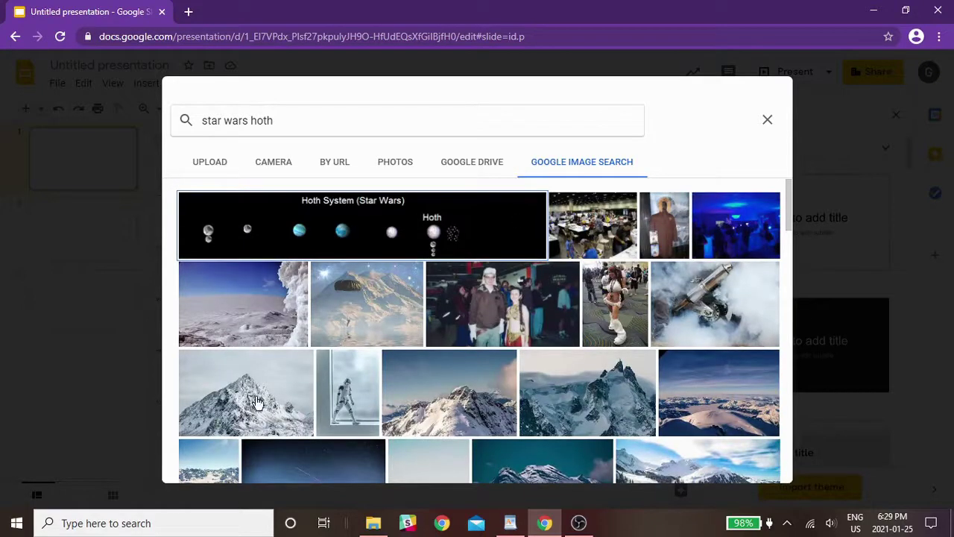
pyautogui.click(720, 409)
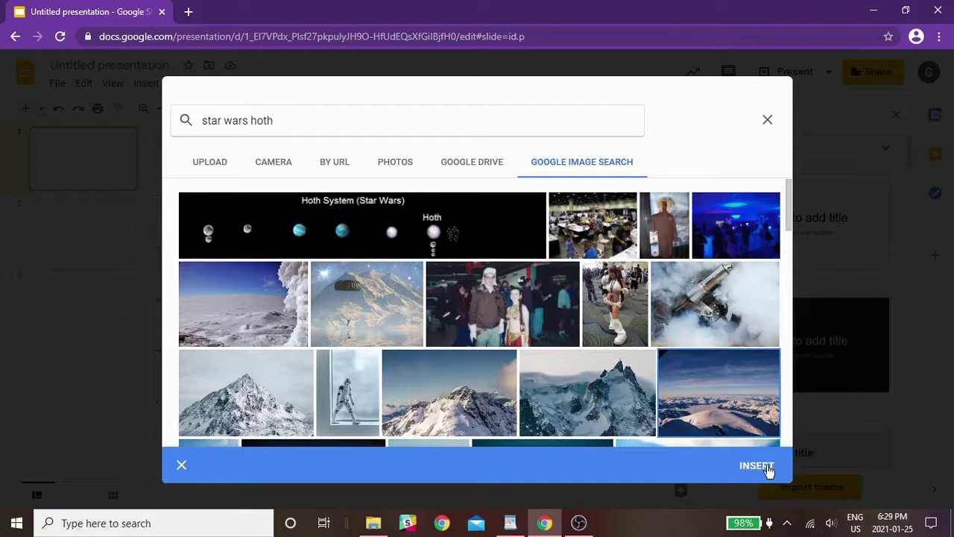
pyautogui.click(765, 468)
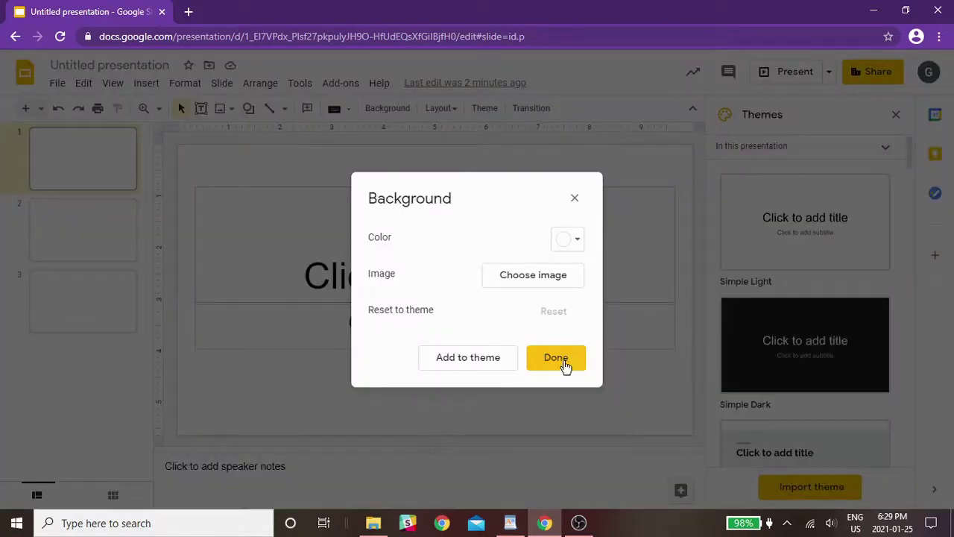
pyautogui.click(556, 358)
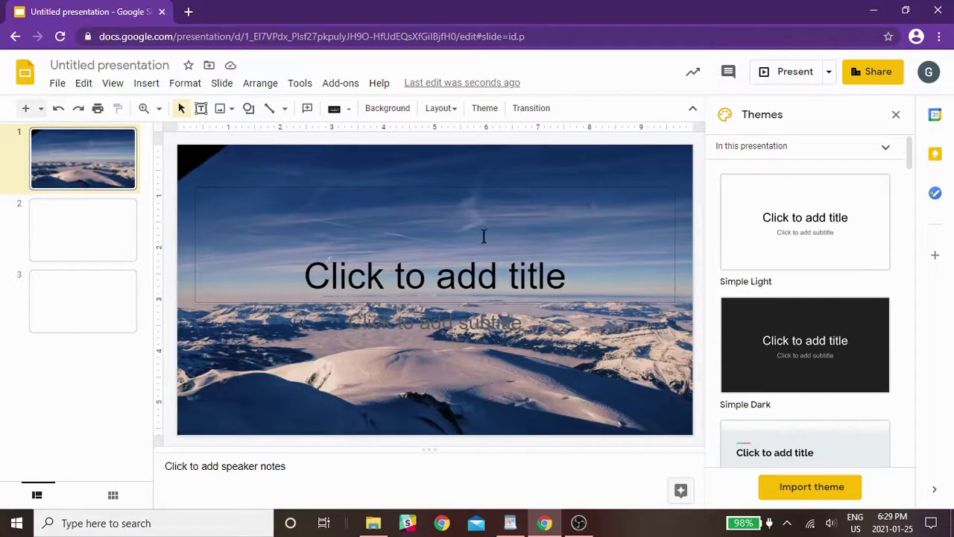
# Title the first slide 'Star Wars themed Choose your own adventure'.
pyautogui.click(445, 277)
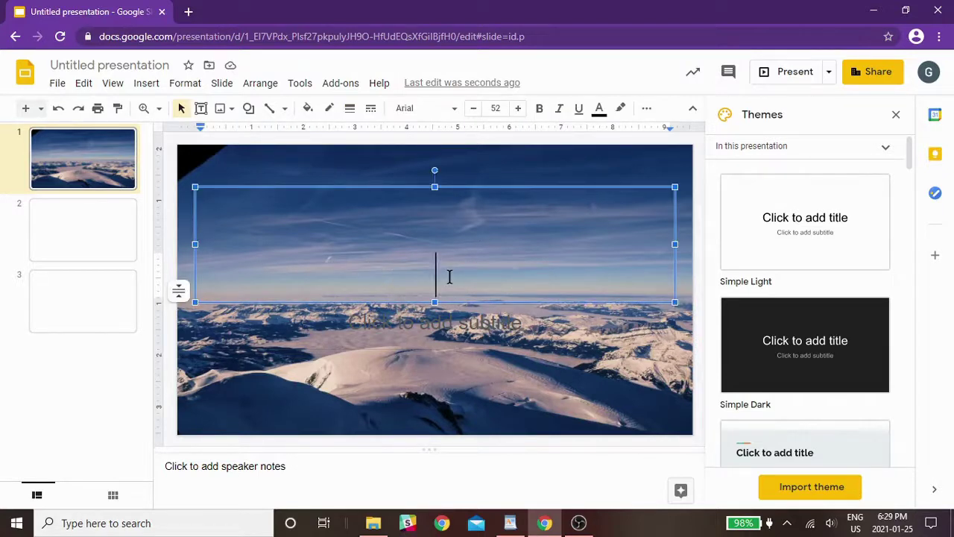
pyautogui.write('Star w')
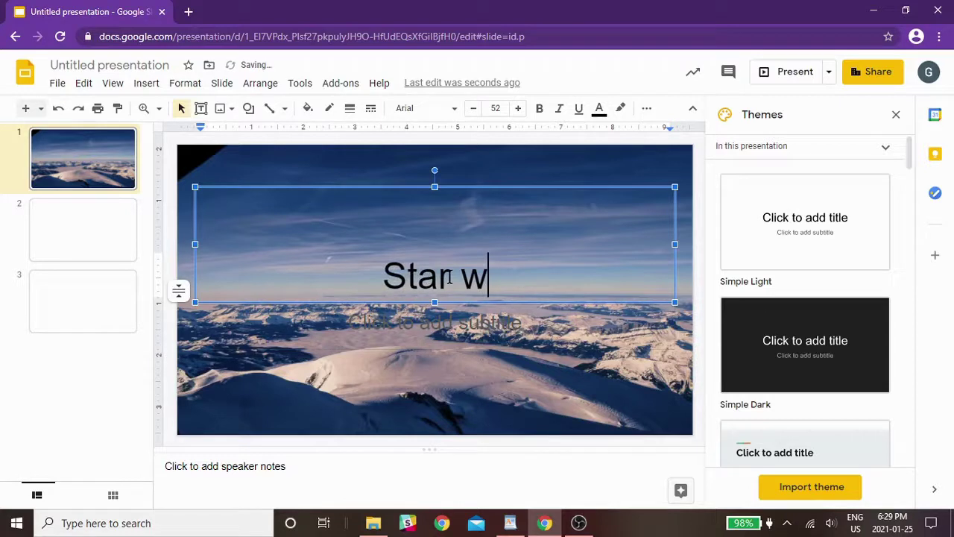
pyautogui.press('BackSpace')
pyautogui.write('Wars themed ')
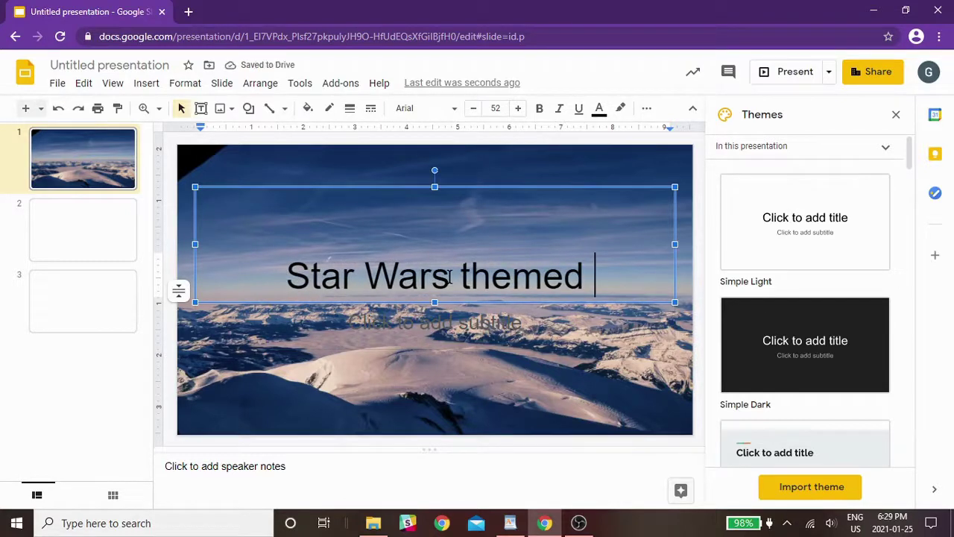
pyautogui.write('A')
pyautogui.press('BackSpace')
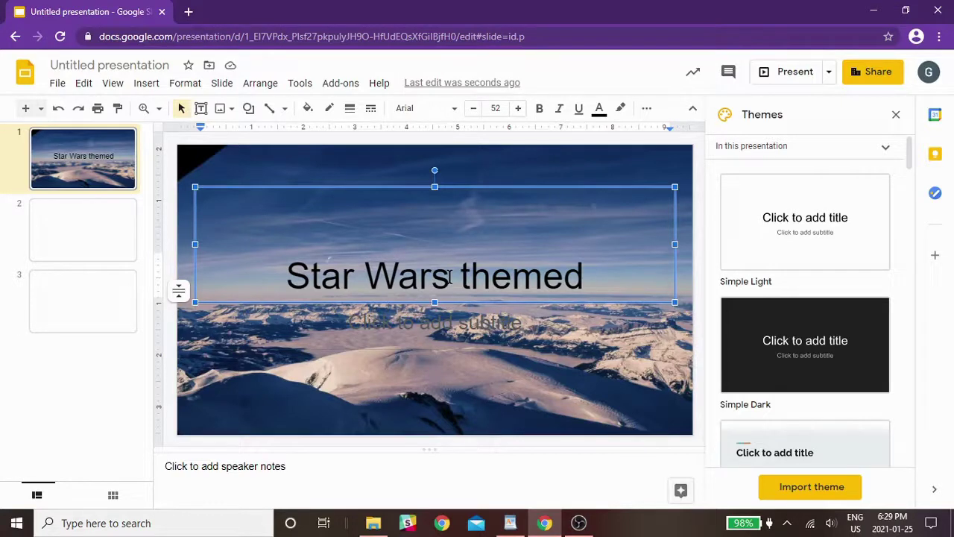
pyautogui.write('Choose your own adventure')
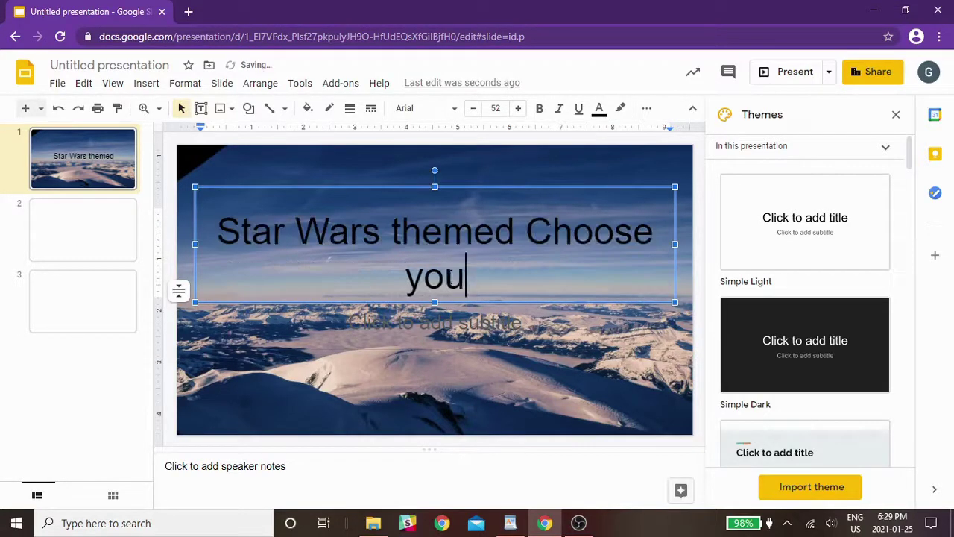
pyautogui.click(458, 380)
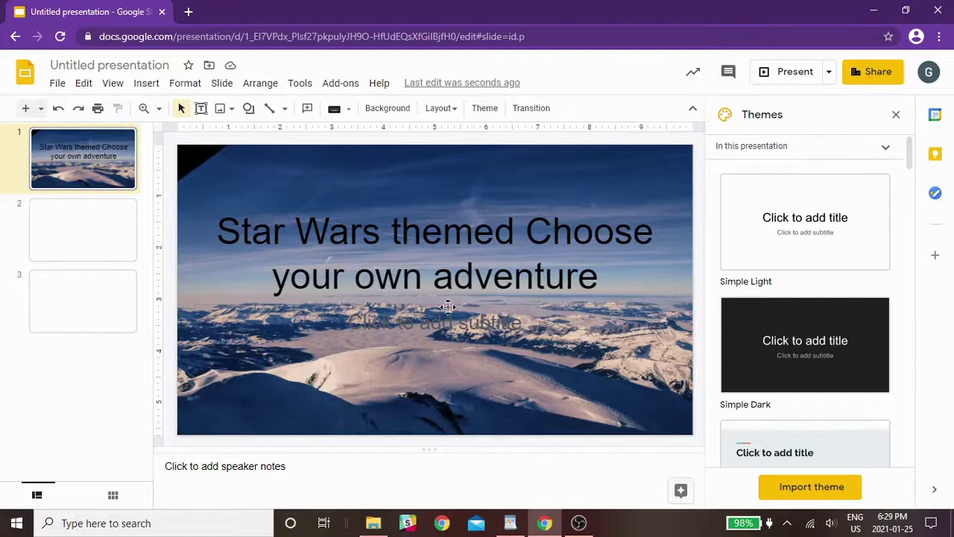
# Delete the empty subtitle box and go to the second slide.
pyautogui.click(439, 323)
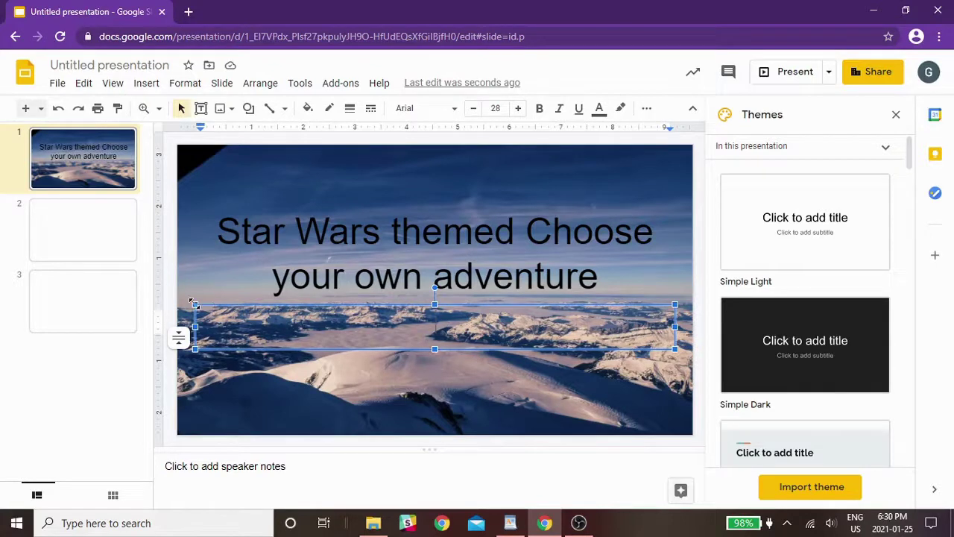
pyautogui.press('Escape')
pyautogui.moveTo(407, 322); pyautogui.dragTo(496, 325)
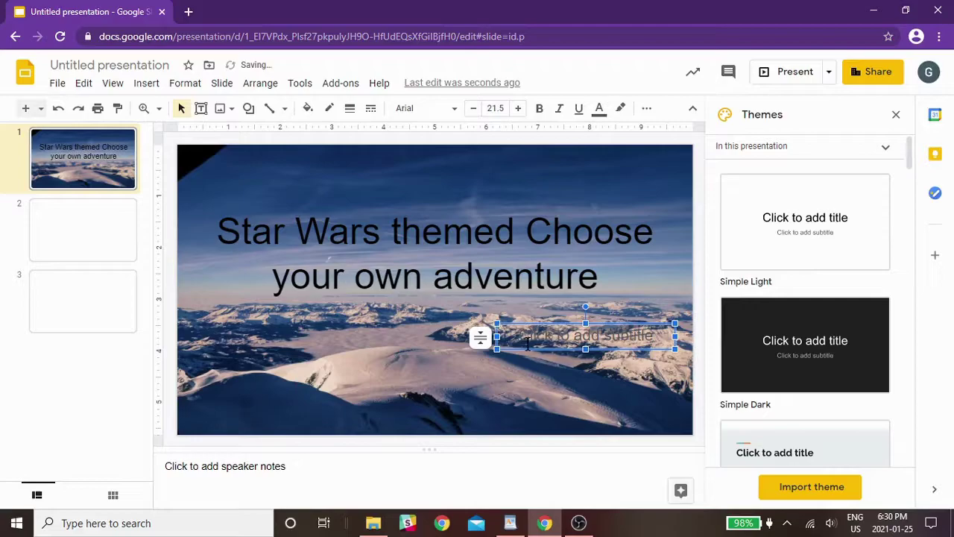
pyautogui.press('Delete')
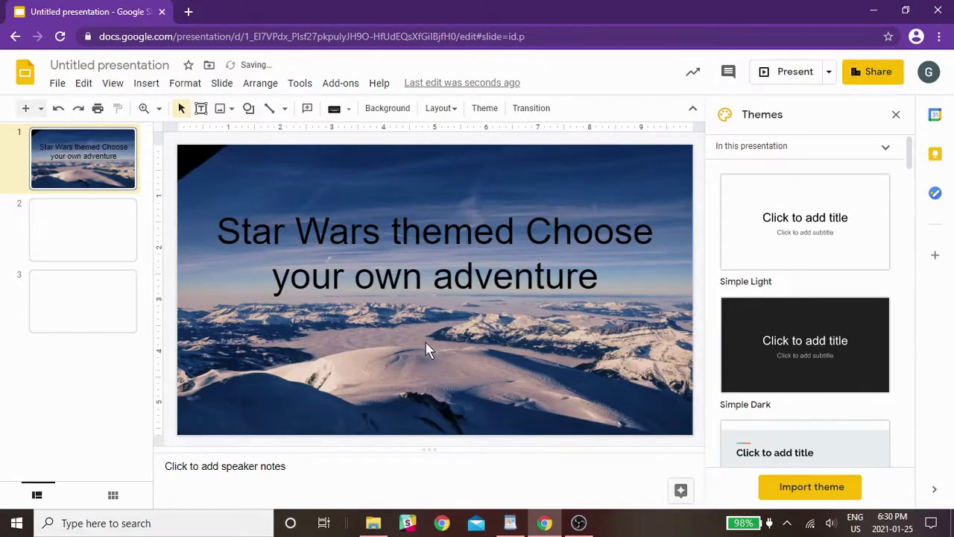
pyautogui.click(101, 236)
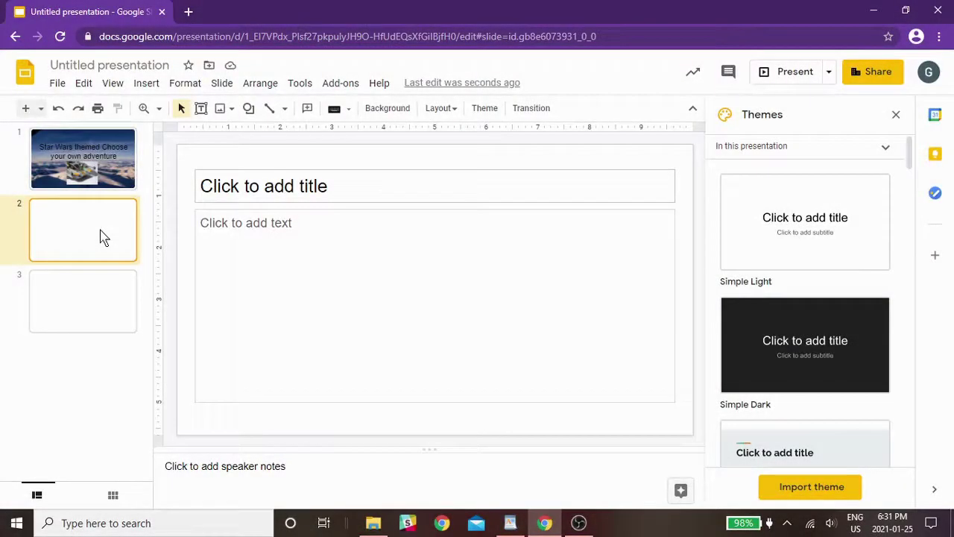
# Open the second slide's background settings.
pyautogui.click(328, 190)
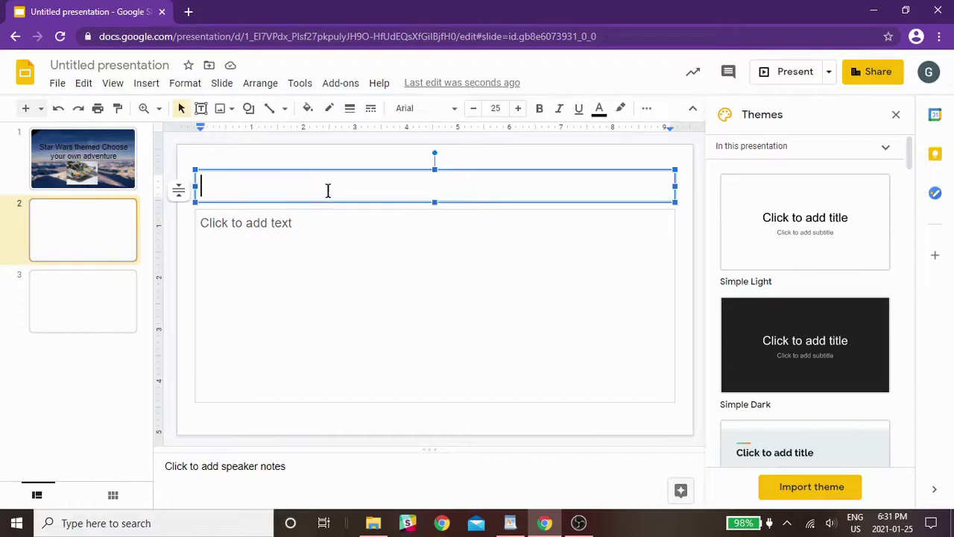
pyautogui.rightClick(356, 159)
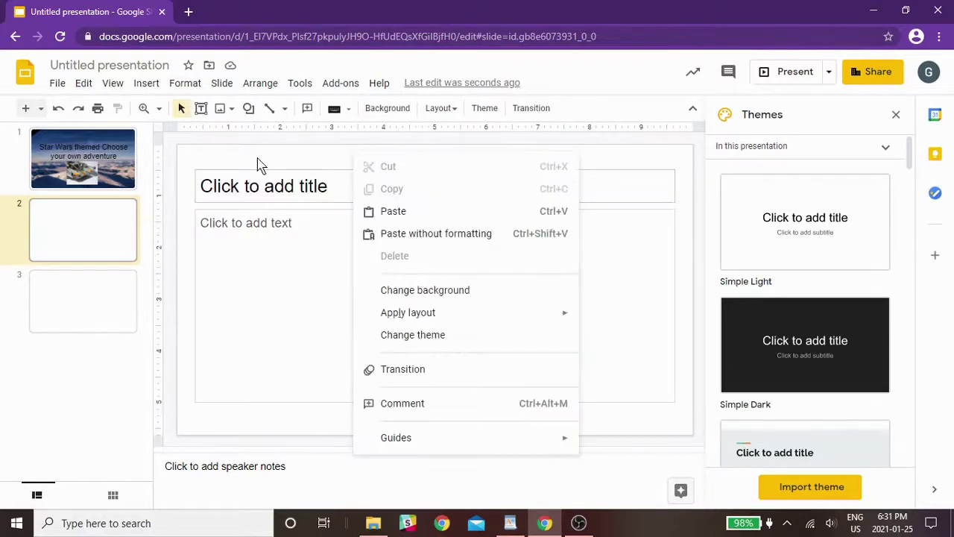
pyautogui.click(436, 296)
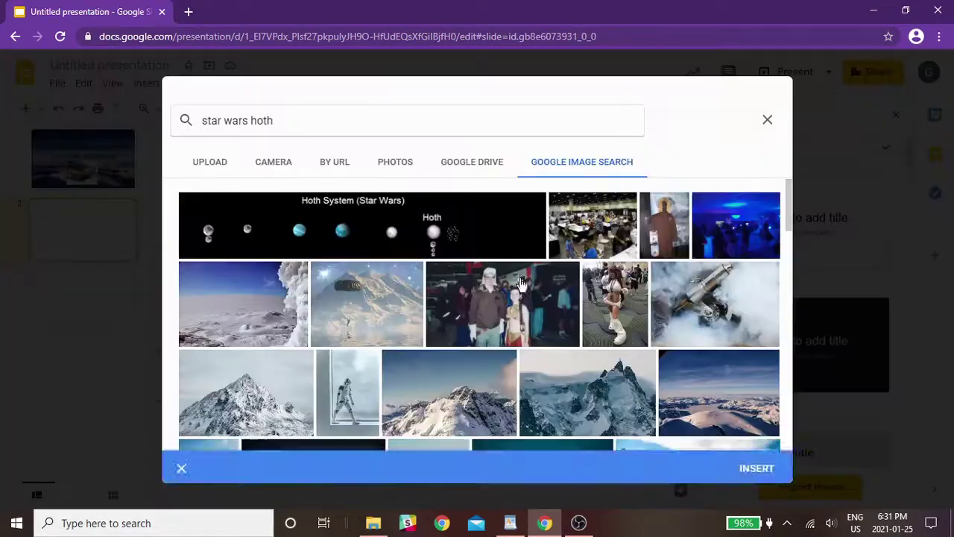
# Search images for 'endor star wars' and set the forest path photo as the background.
pyautogui.click(381, 126)
pyautogui.write('endor')
pyautogui.press('Return')
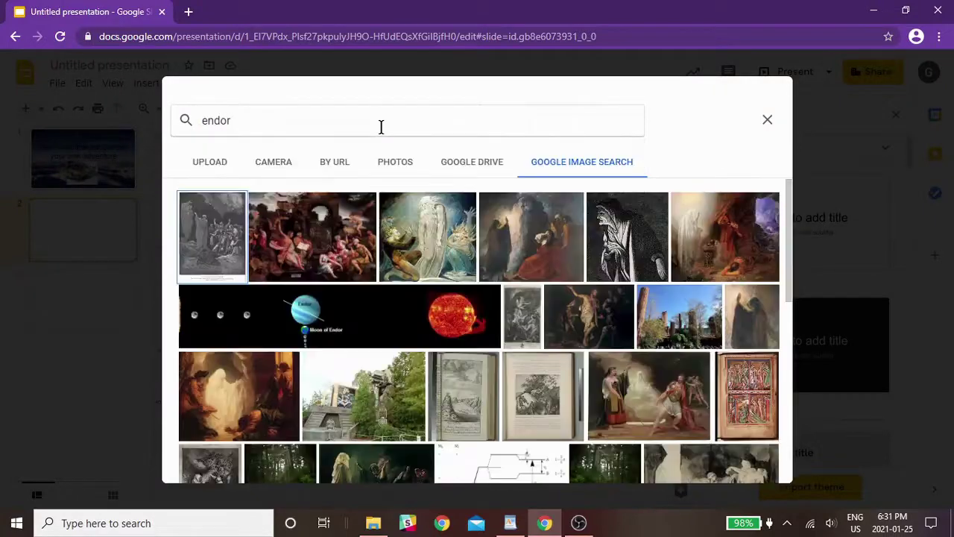
pyautogui.write('star wars')
pyautogui.press('Return')
pyautogui.scroll(-1, 495, 278)
pyautogui.scroll(-6, 495, 278)
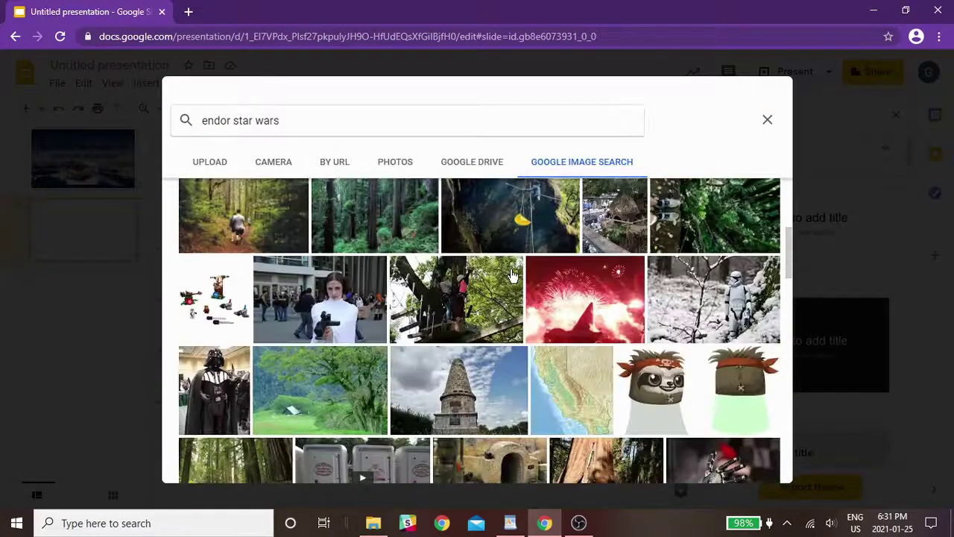
pyautogui.click(238, 273)
pyautogui.click(757, 465)
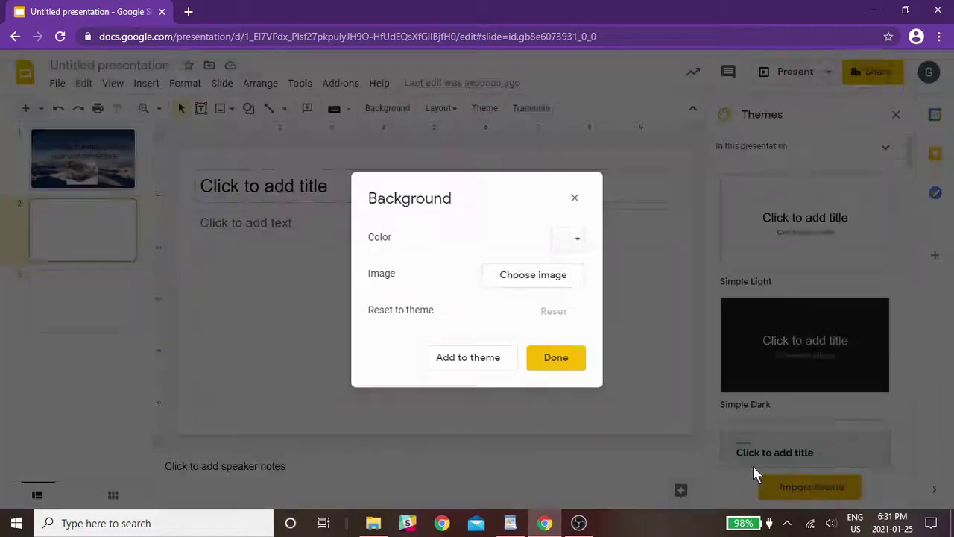
pyautogui.click(555, 358)
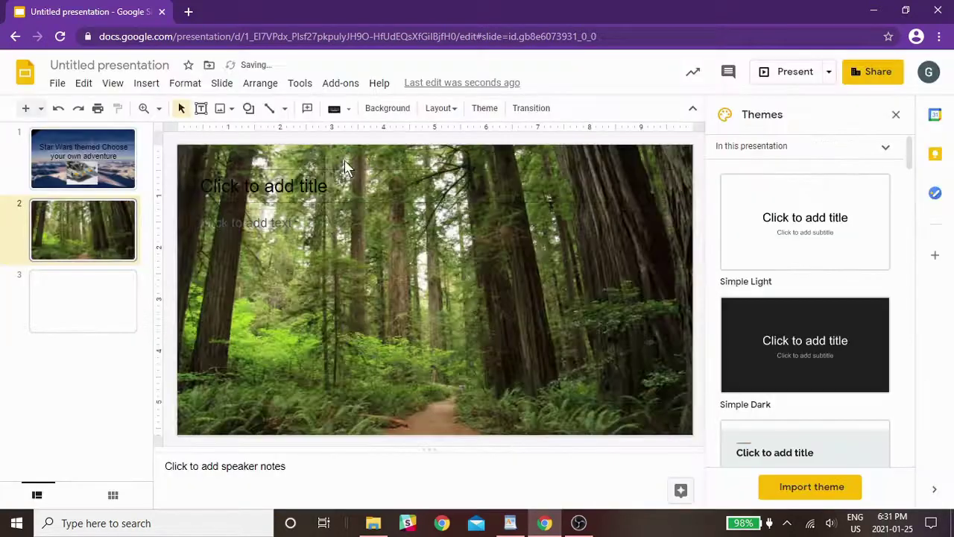
pyautogui.click(345, 170)
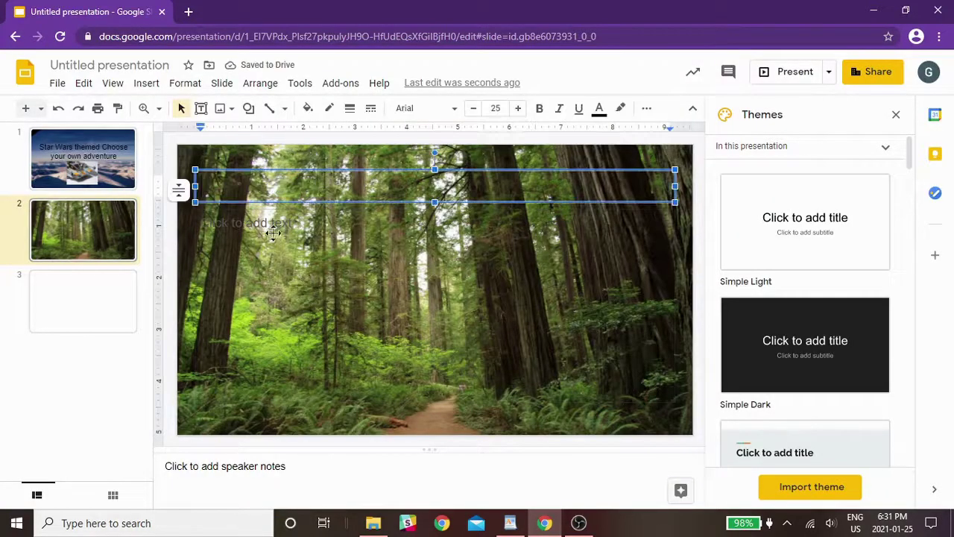
# Set the forest slide's title text colour to white.
pyautogui.click(270, 230)
pyautogui.click(346, 187)
pyautogui.click(254, 179)
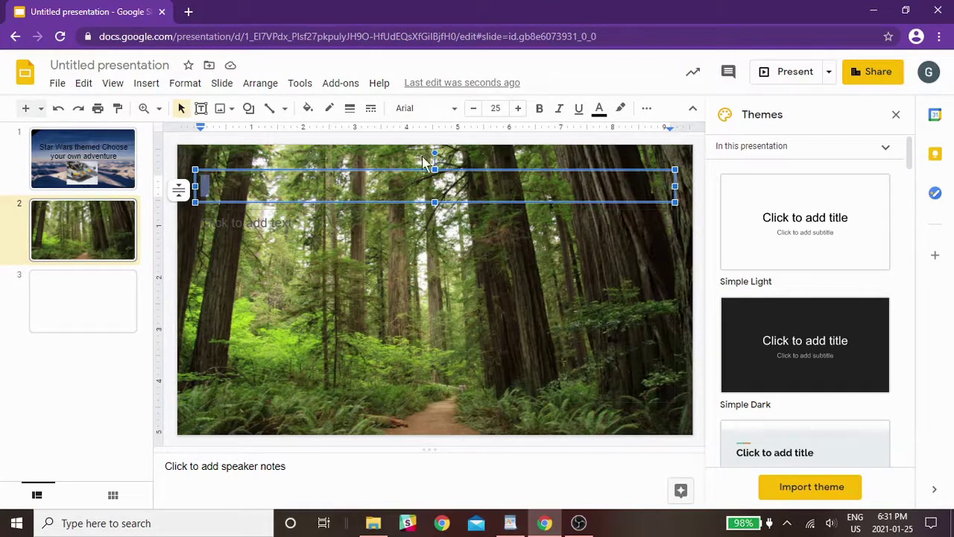
pyautogui.click(599, 109)
pyautogui.click(743, 134)
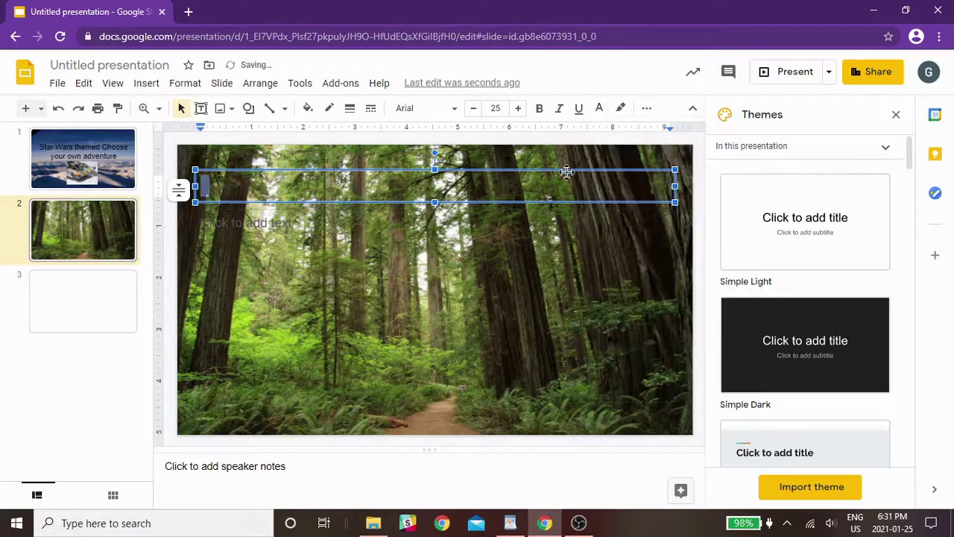
# Clear the test letters and type the title 'Start Start make a decision of where to travel'.
pyautogui.write('ghdgkhdgdhgkhgkhfggjkhgkdh')
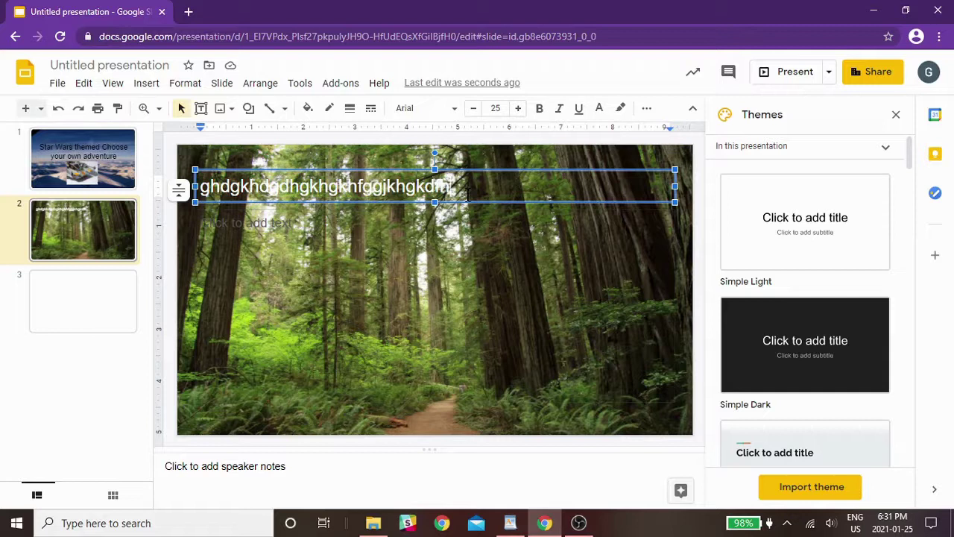
pyautogui.press('BackSpace')
pyautogui.press('BackSpace')
pyautogui.press('BackSpace')
pyautogui.press('BackSpace')
pyautogui.press('BackSpace')
pyautogui.press('BackSpace')
pyautogui.press('BackSpace')
pyautogui.press('BackSpace')
pyautogui.press('BackSpace')
pyautogui.press('BackSpace')
pyautogui.press('BackSpace')
pyautogui.press('BackSpace')
pyautogui.press('BackSpace')
pyautogui.press('BackSpace')
pyautogui.press('BackSpace')
pyautogui.press('BackSpace')
pyautogui.press('BackSpace')
pyautogui.press('BackSpace')
pyautogui.press('BackSpace')
pyautogui.press('BackSpace')
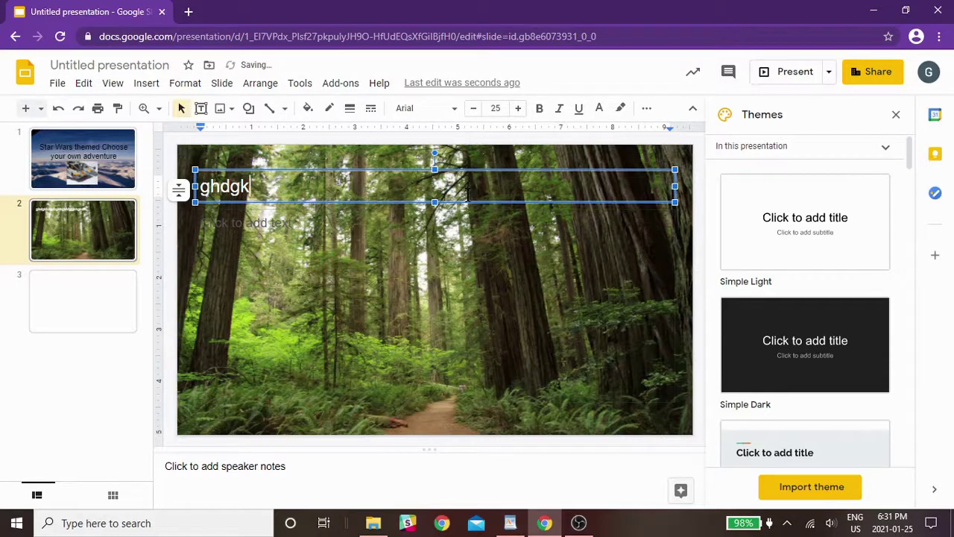
pyautogui.press('BackSpace')
pyautogui.press('BackSpace')
pyautogui.press('BackSpace')
pyautogui.press('BackSpace')
pyautogui.press('BackSpace')
pyautogui.write('Start St')
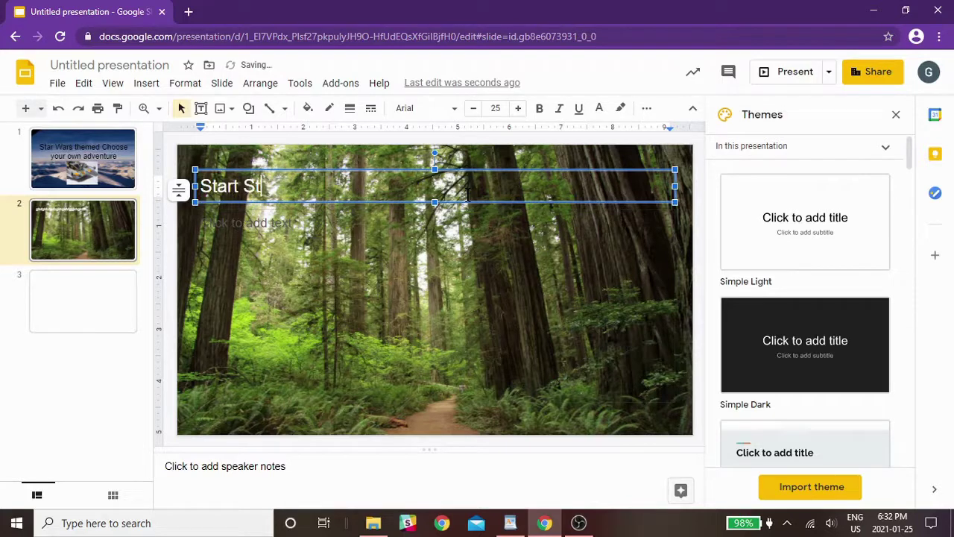
pyautogui.write('art')
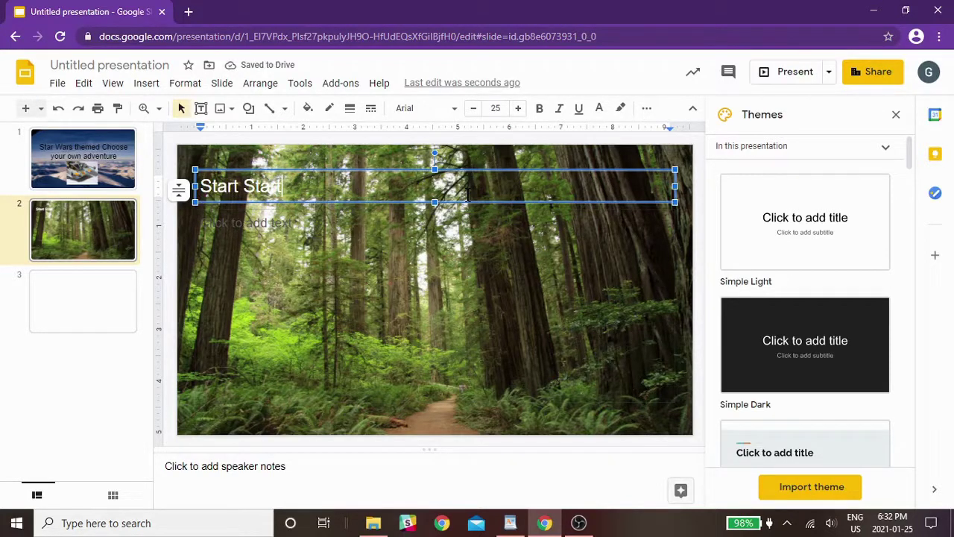
pyautogui.write(' make a ')
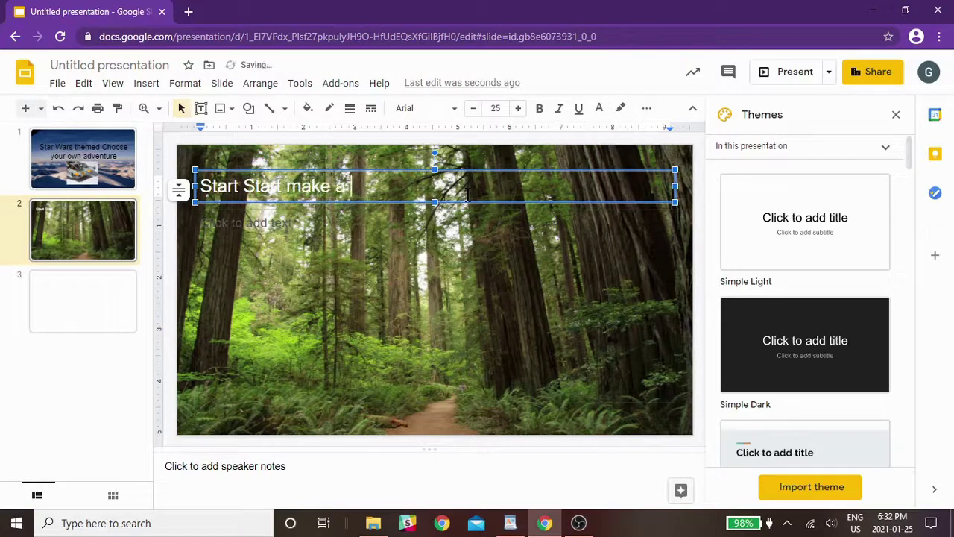
pyautogui.write('decision of')
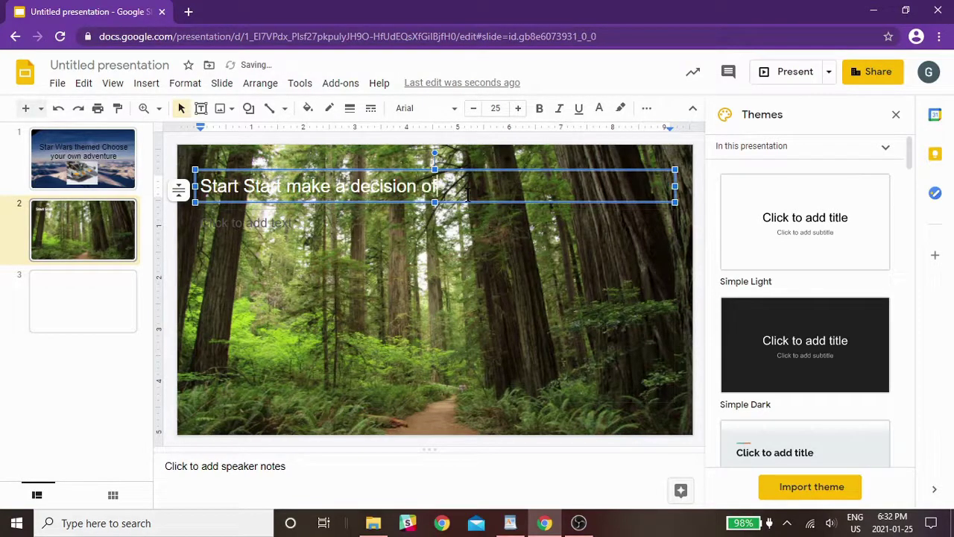
pyautogui.write(' where to travel')
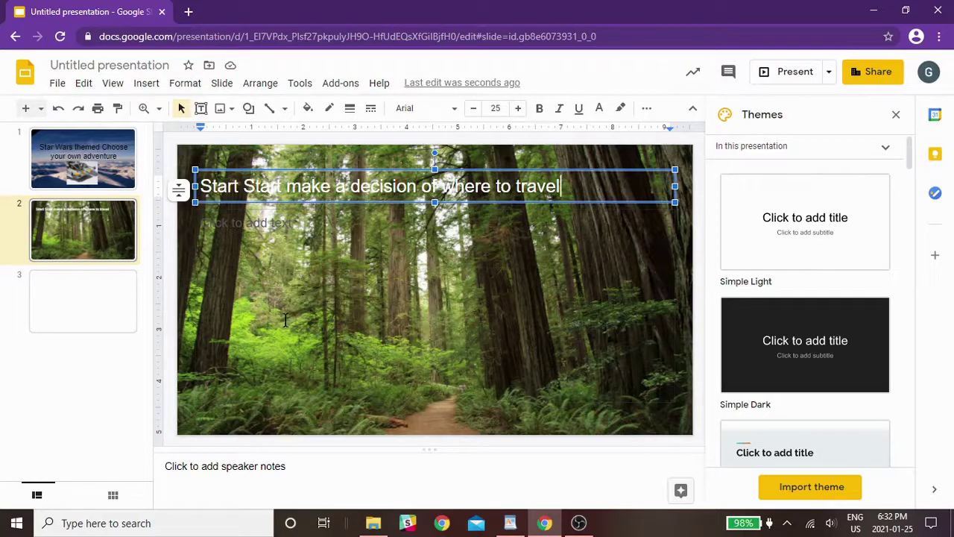
# Draw a grey circle on the left of the forest slide and enlarge it.
pyautogui.click(146, 83)
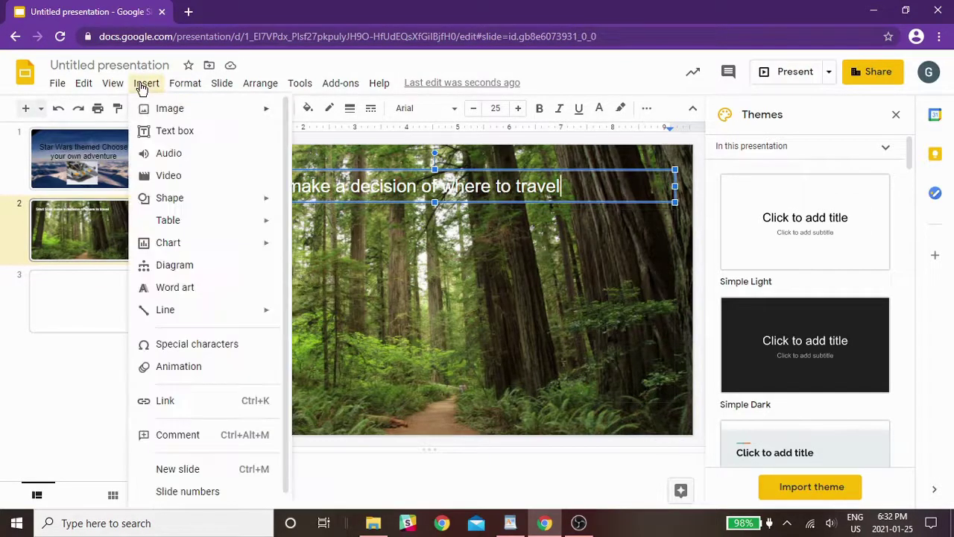
pyautogui.moveTo(184, 205)
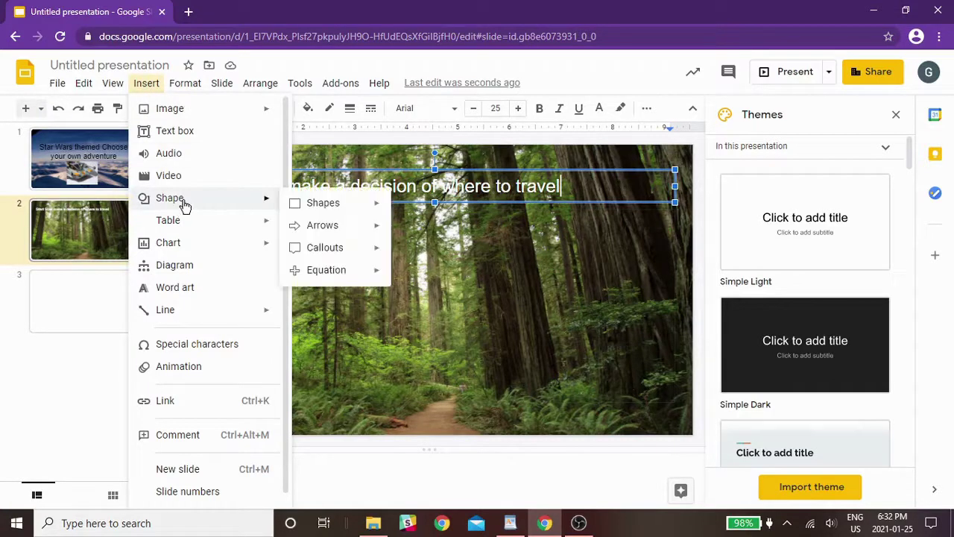
pyautogui.moveTo(357, 209)
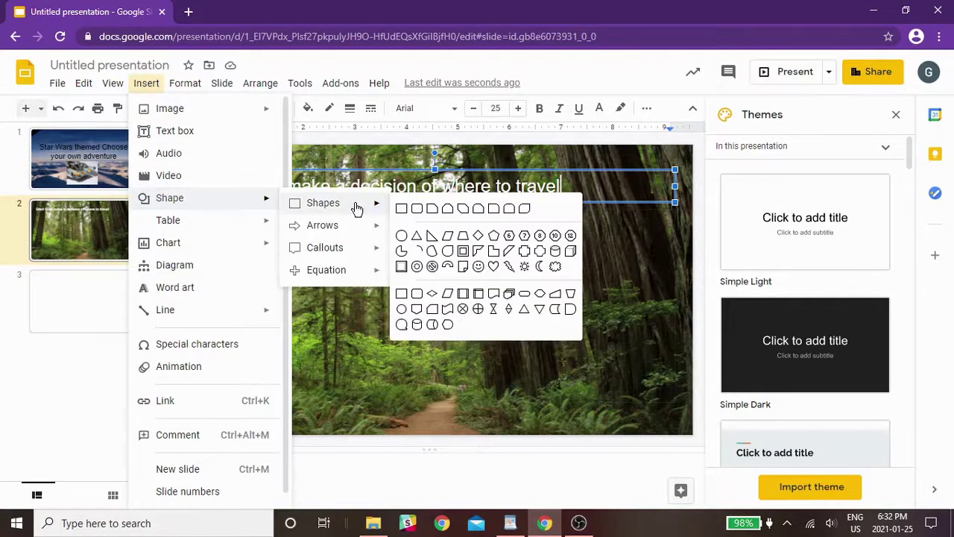
pyautogui.click(401, 325)
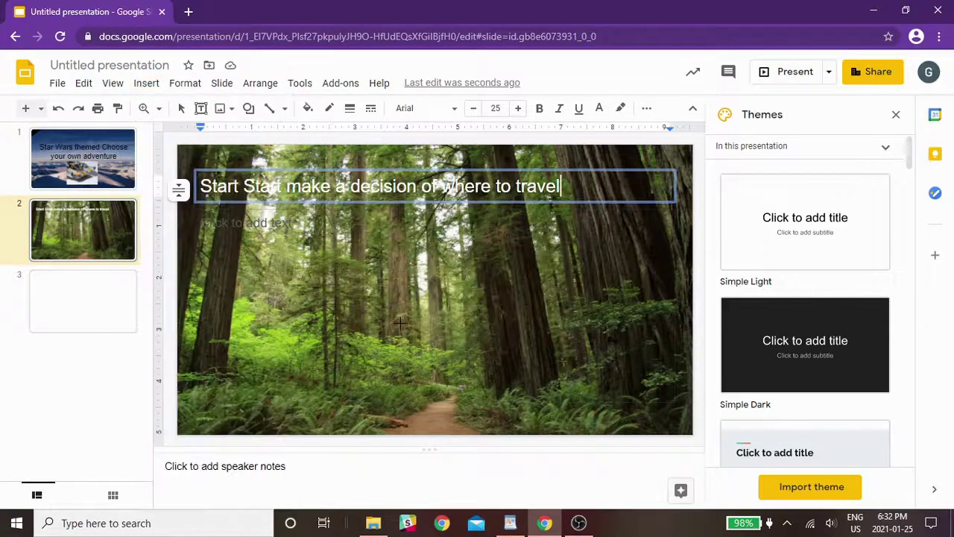
pyautogui.click(269, 344)
pyautogui.click(276, 346)
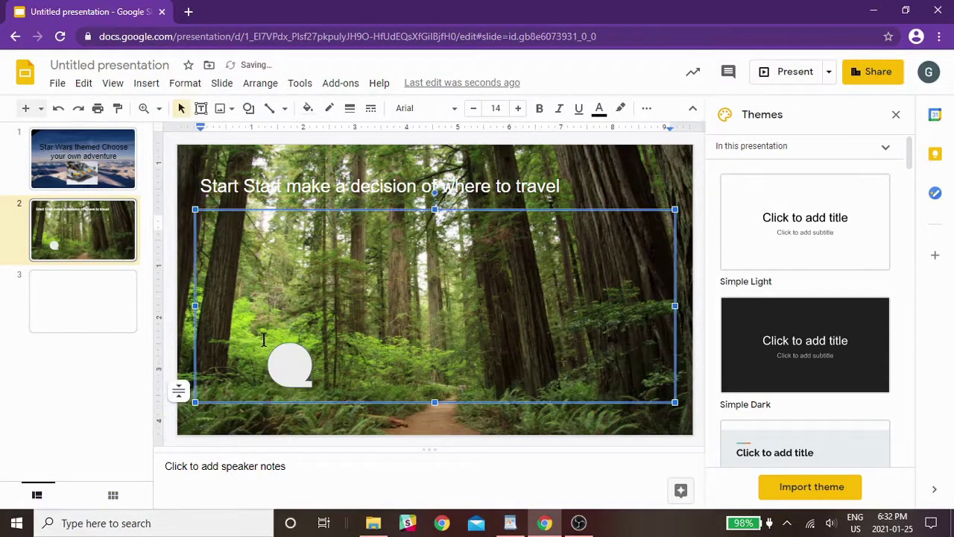
pyautogui.click(278, 349)
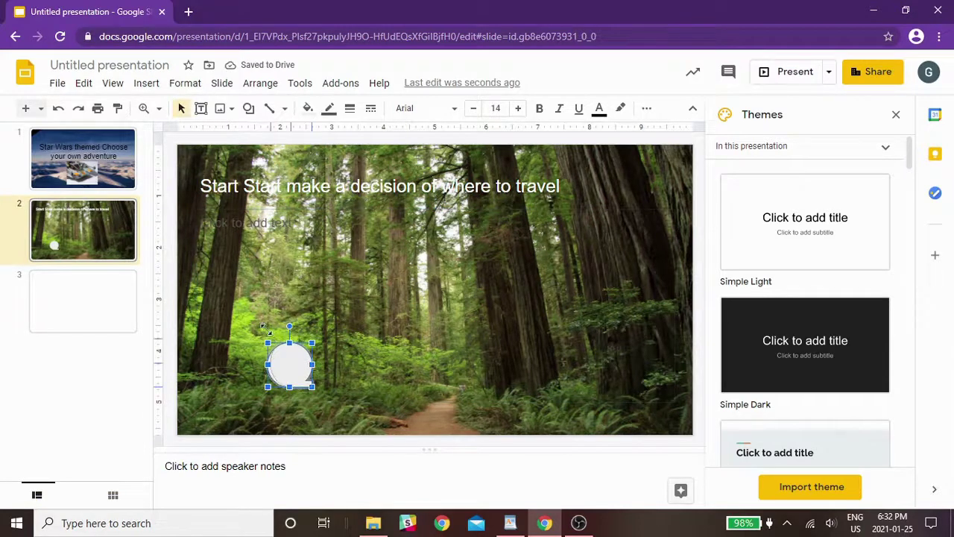
pyautogui.moveTo(237, 276); pyautogui.dragTo(236, 272)
pyautogui.click(280, 332)
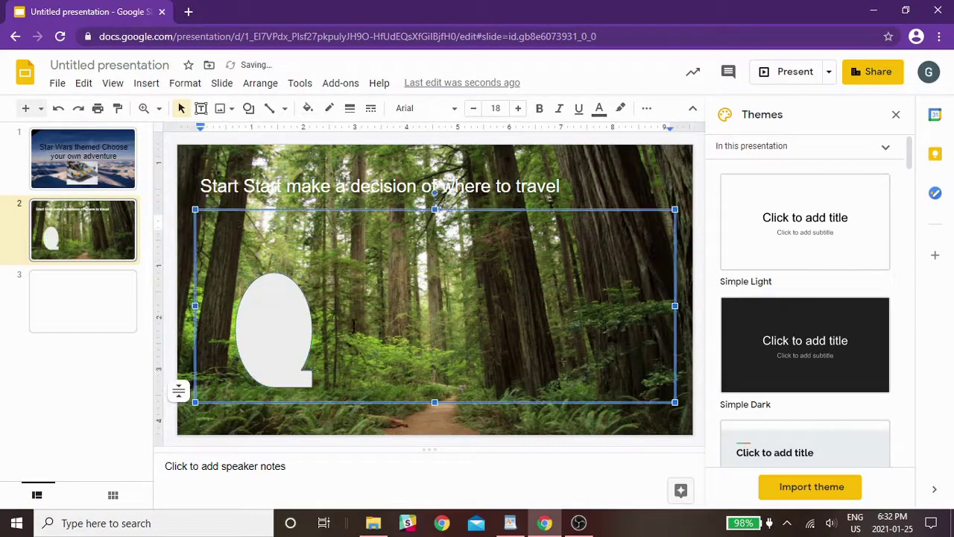
pyautogui.click(283, 335)
pyautogui.moveTo(312, 273); pyautogui.dragTo(355, 272)
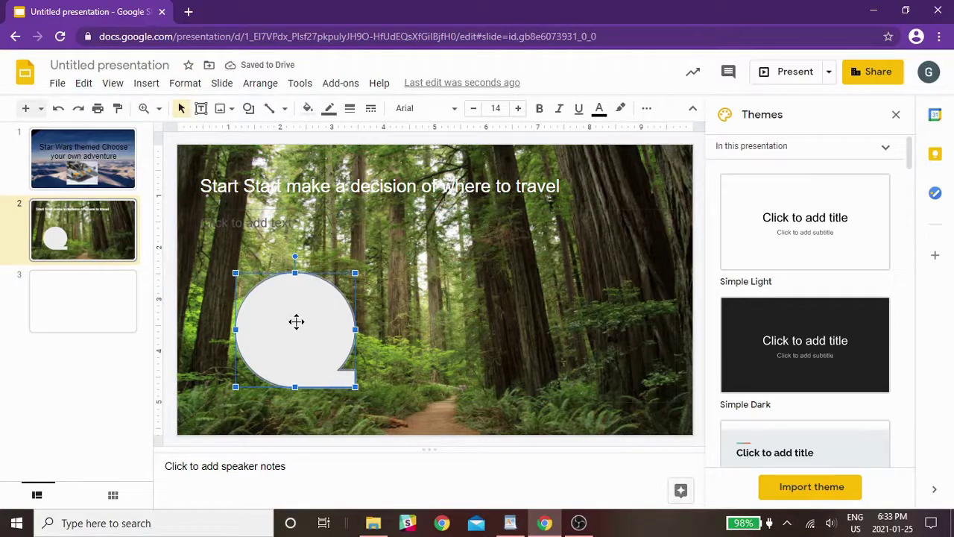
# Draw a white square on the right side of the forest slide.
pyautogui.click(522, 324)
pyautogui.click(146, 82)
pyautogui.moveTo(254, 198)
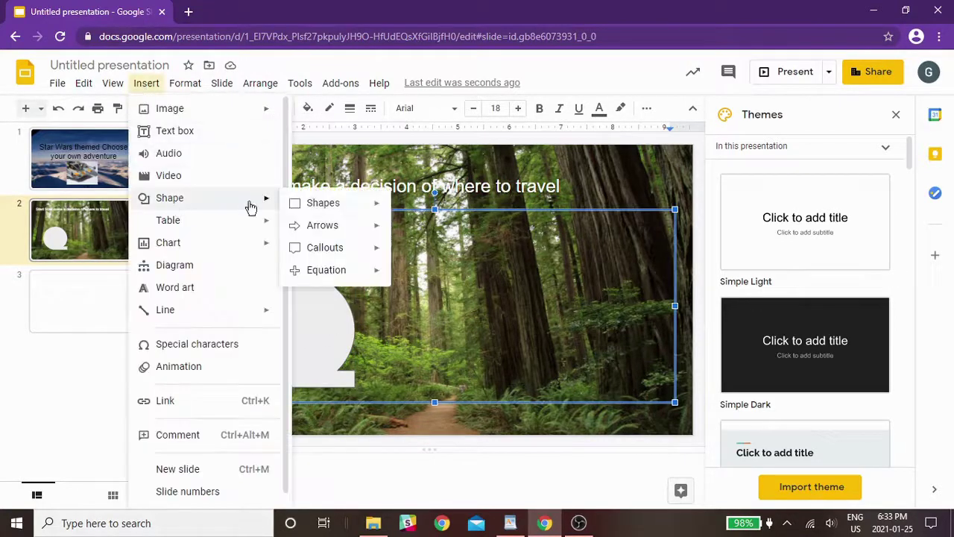
pyautogui.moveTo(366, 214)
pyautogui.click(401, 208)
pyautogui.moveTo(543, 323); pyautogui.dragTo(610, 389)
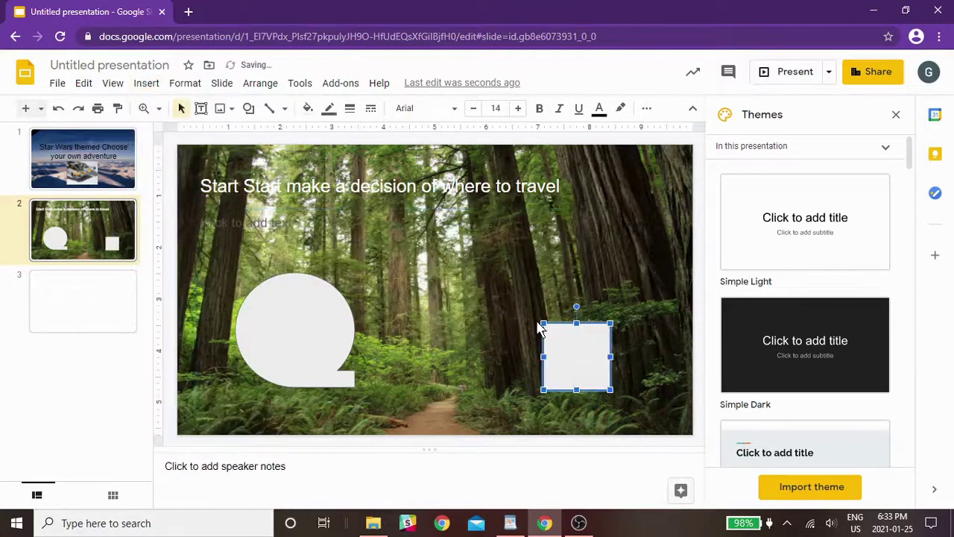
pyautogui.click(541, 328)
pyautogui.click(546, 329)
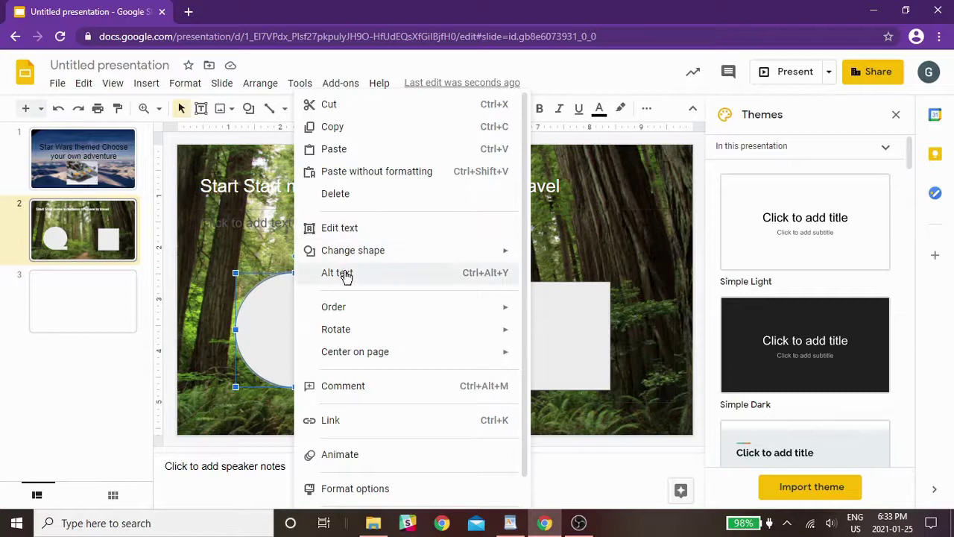
# Label the circle 'Hoth Travel' and the square 'Grogu Travel'.
pyautogui.click(346, 231)
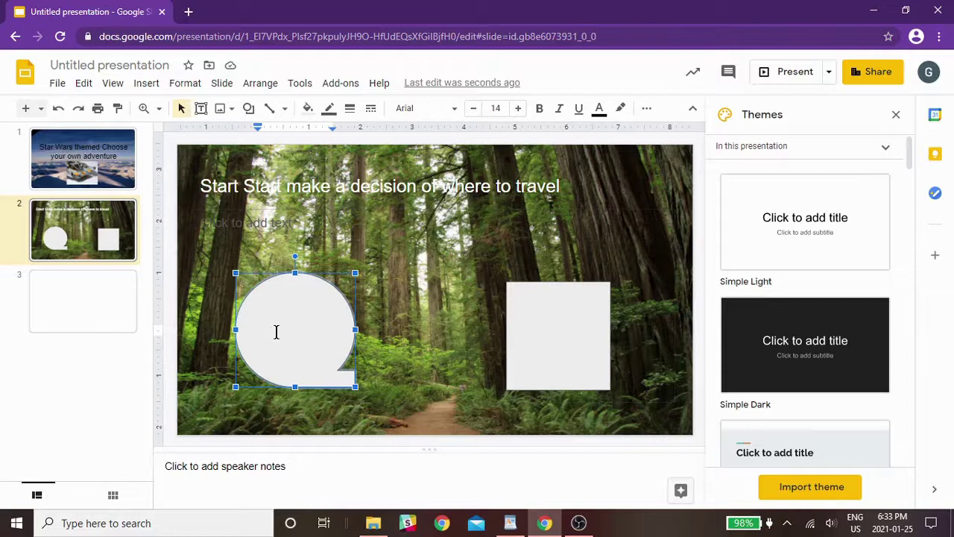
pyautogui.write('Hotel')
pyautogui.write('Travel')
pyautogui.click(541, 335)
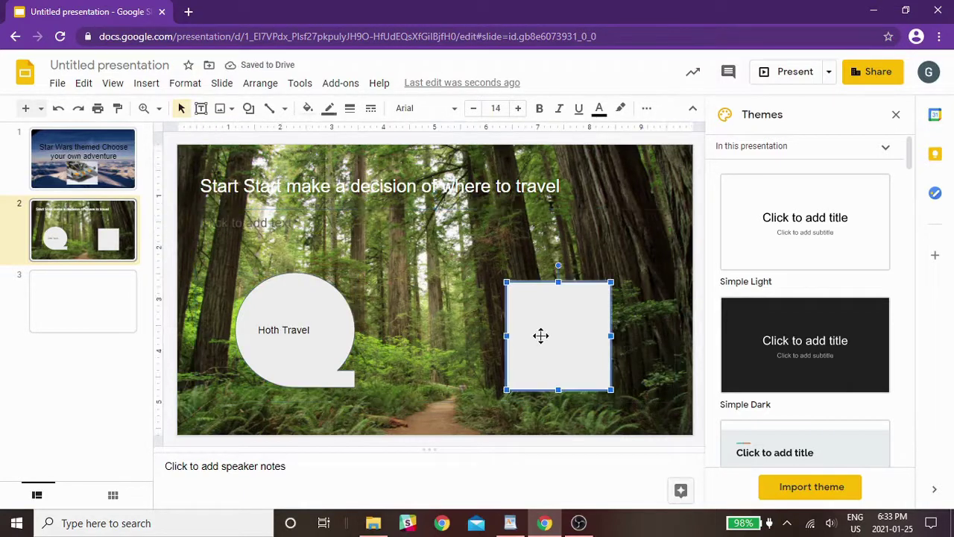
pyautogui.rightClick(543, 341)
pyautogui.click(588, 226)
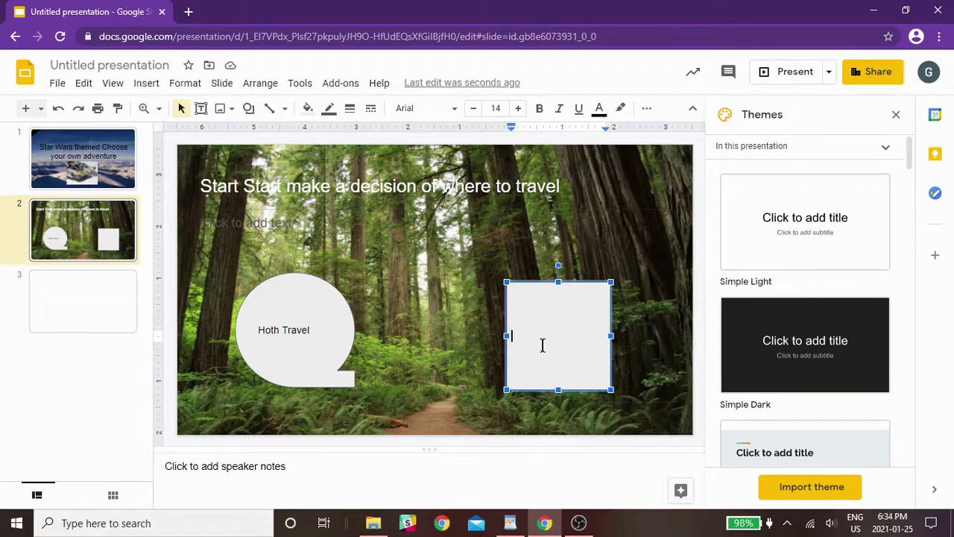
pyautogui.write('Grogu Travel')
pyautogui.click(570, 349)
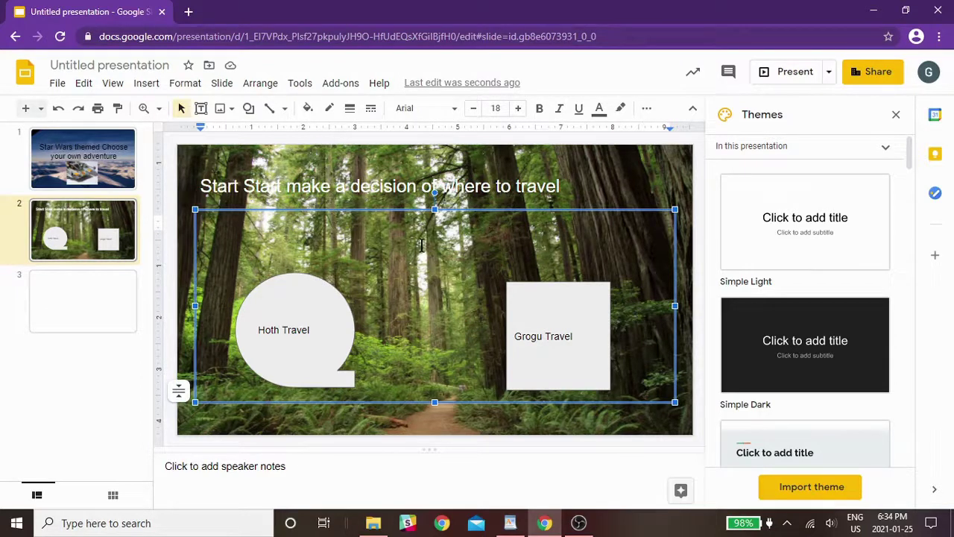
pyautogui.click(571, 187)
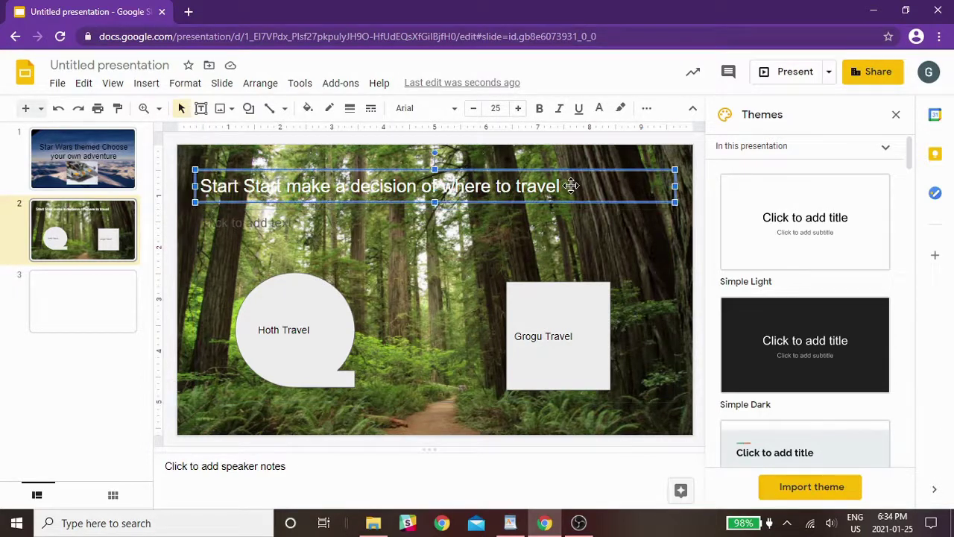
# Link the Hoth Travel circle to Slide 3 of this presentation.
pyautogui.click(312, 310)
pyautogui.rightClick(296, 312)
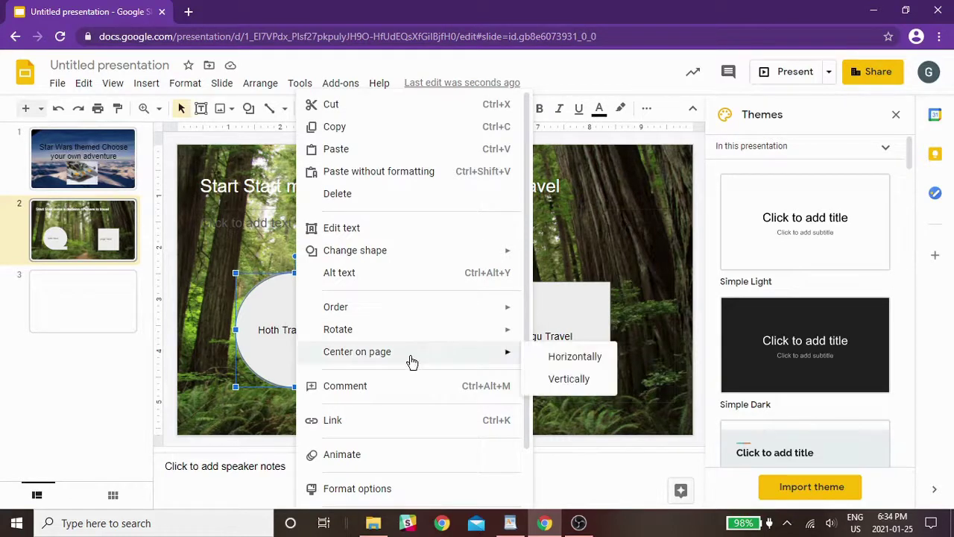
pyautogui.click(347, 424)
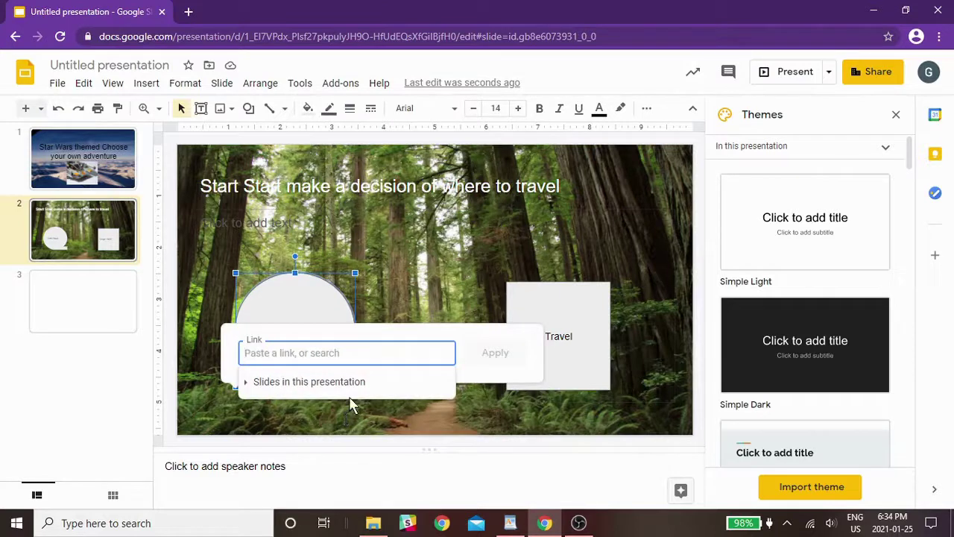
pyautogui.click(315, 383)
pyautogui.scroll(-1, 376, 427)
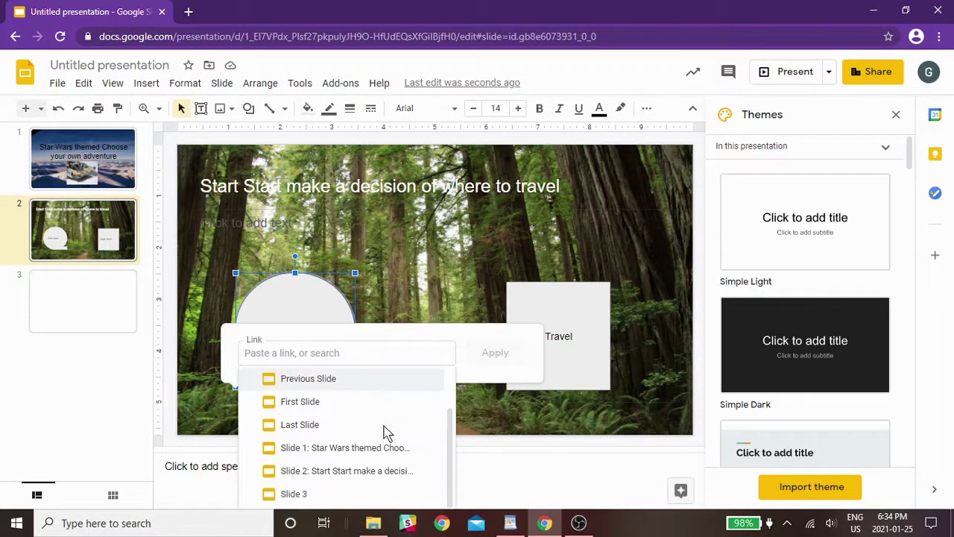
pyautogui.click(304, 495)
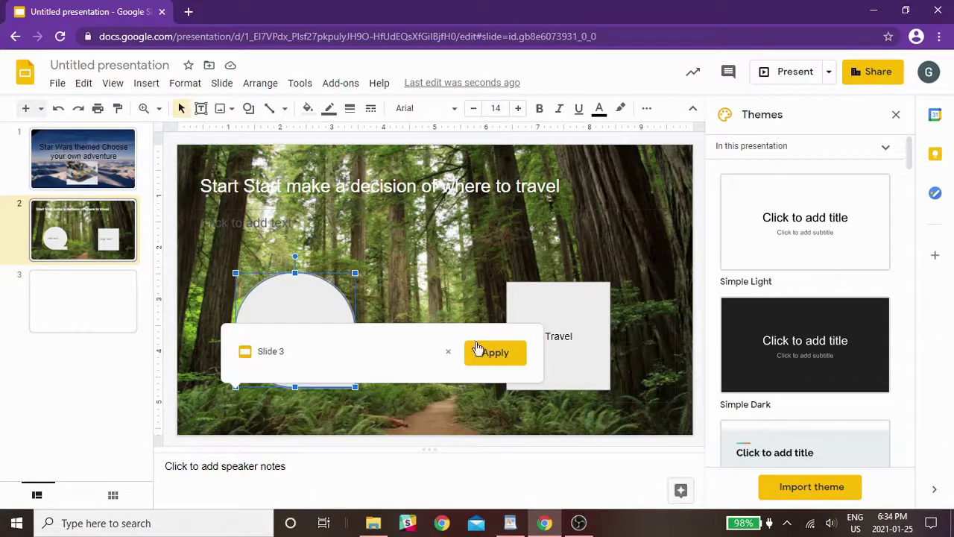
pyautogui.click(507, 361)
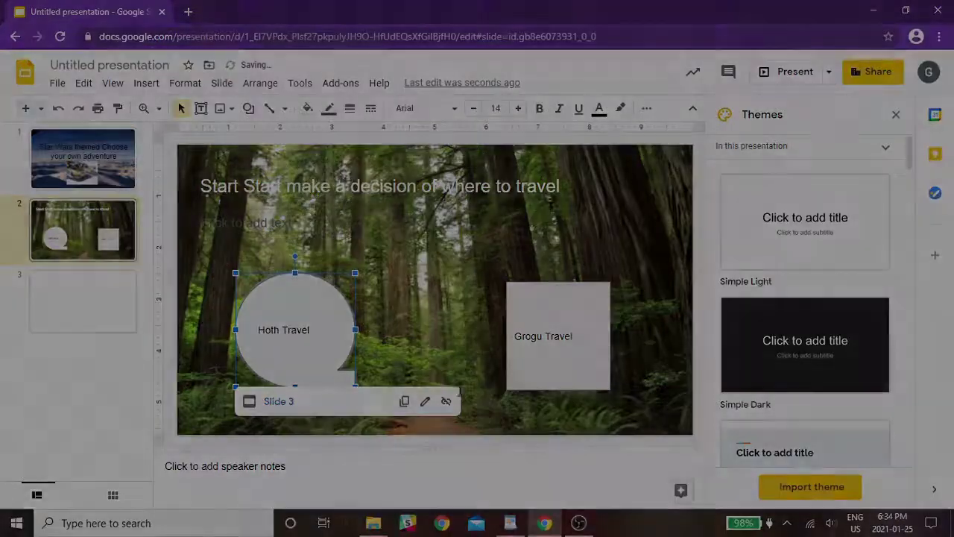
pyautogui.click(356, 352)
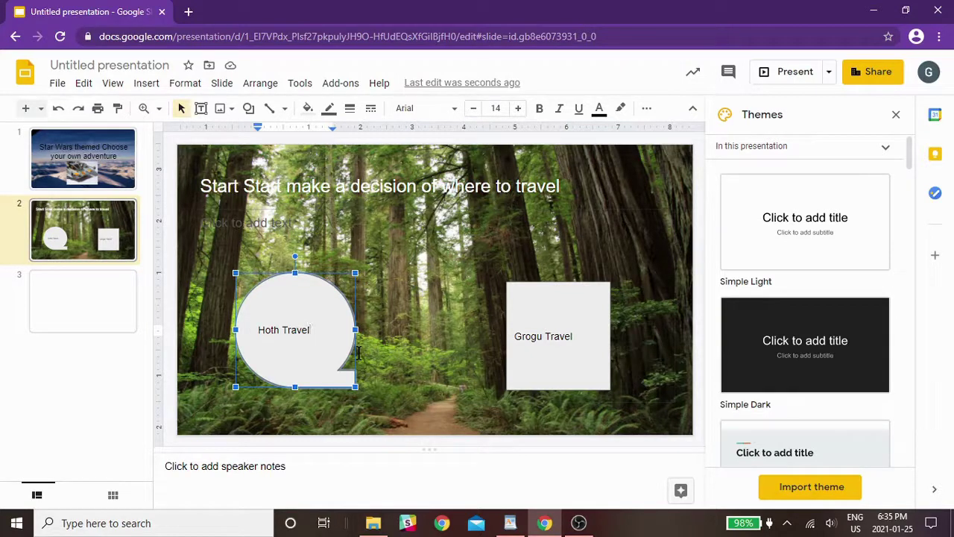
# Add a new blank fourth slide after slide 3.
pyautogui.click(96, 317)
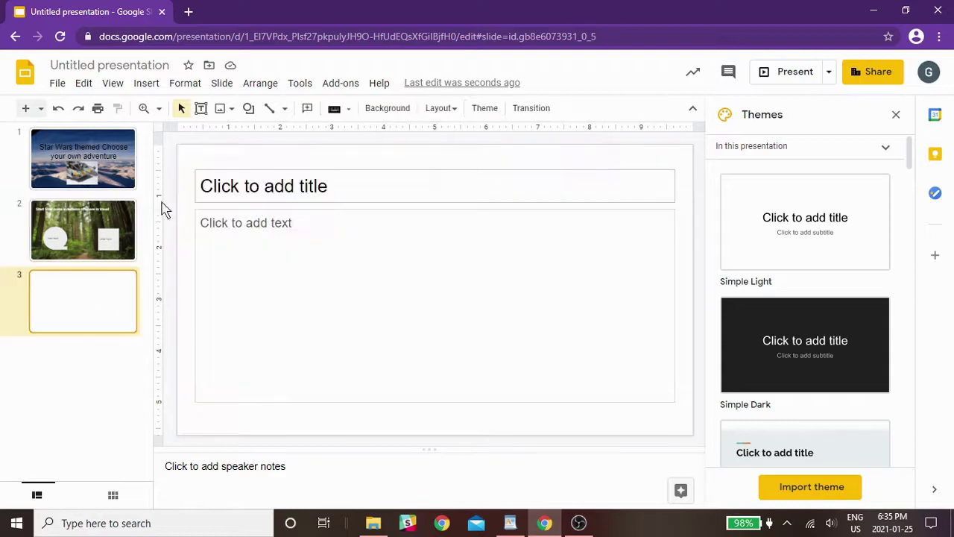
pyautogui.click(147, 83)
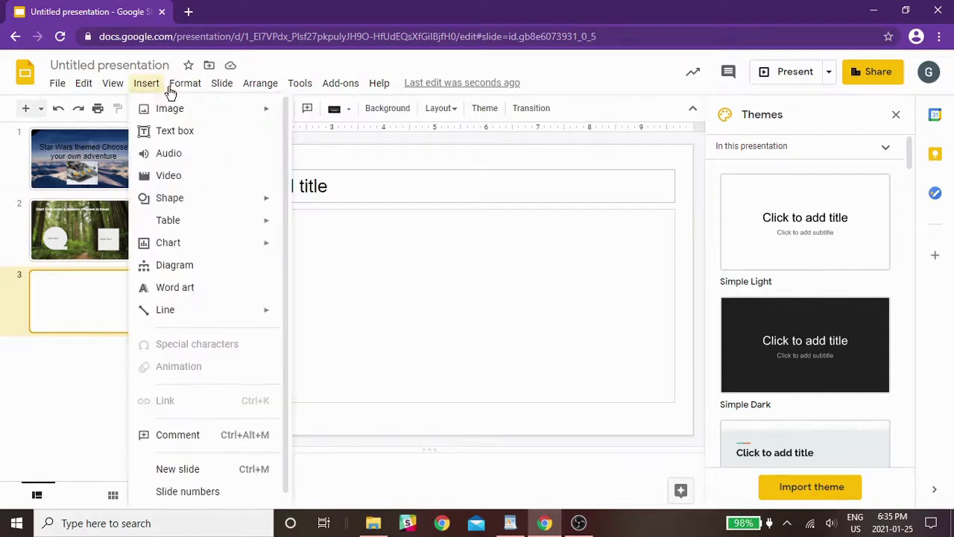
pyautogui.click(185, 469)
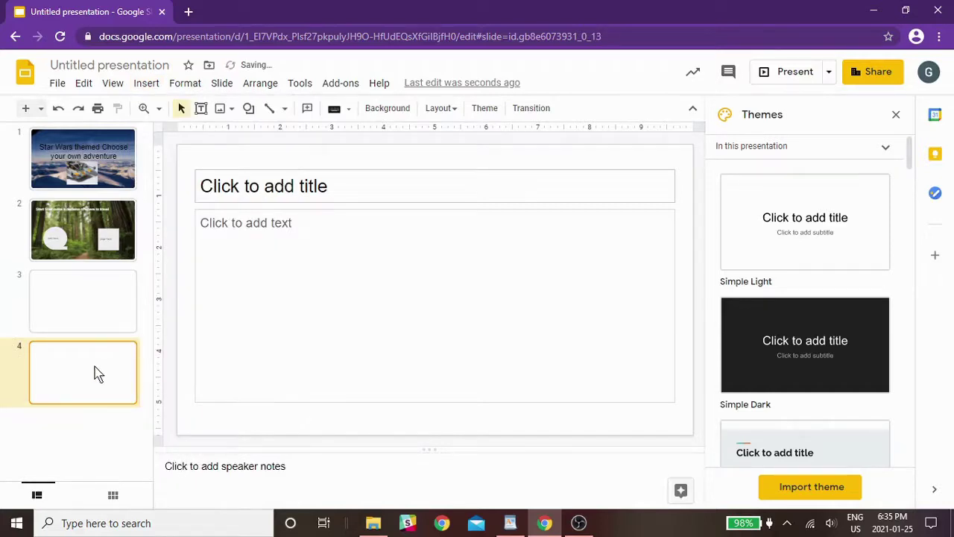
# Follow the forest slide's Hoth Travel circle link to slide 3 and title it 'Hoth Page (story)'.
pyautogui.click(86, 234)
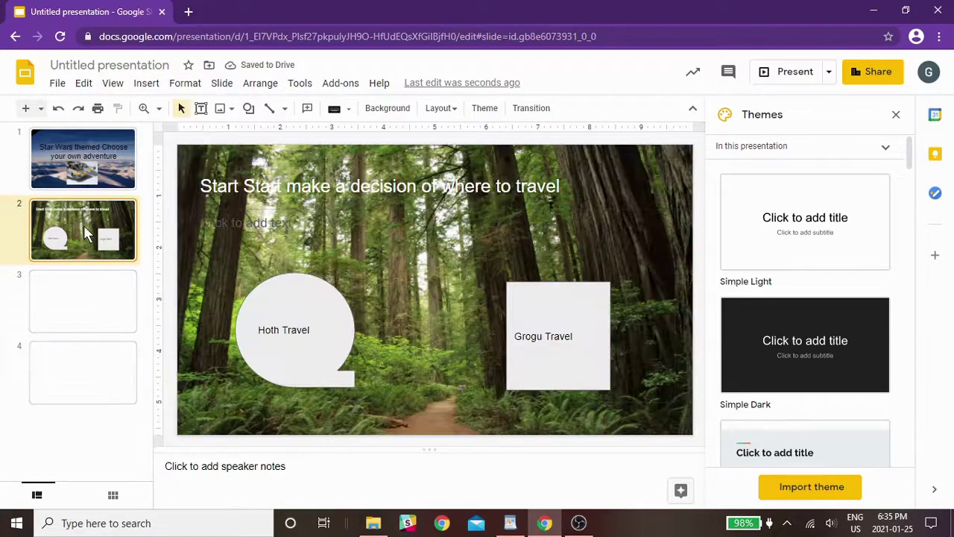
pyautogui.click(326, 351)
pyautogui.click(305, 409)
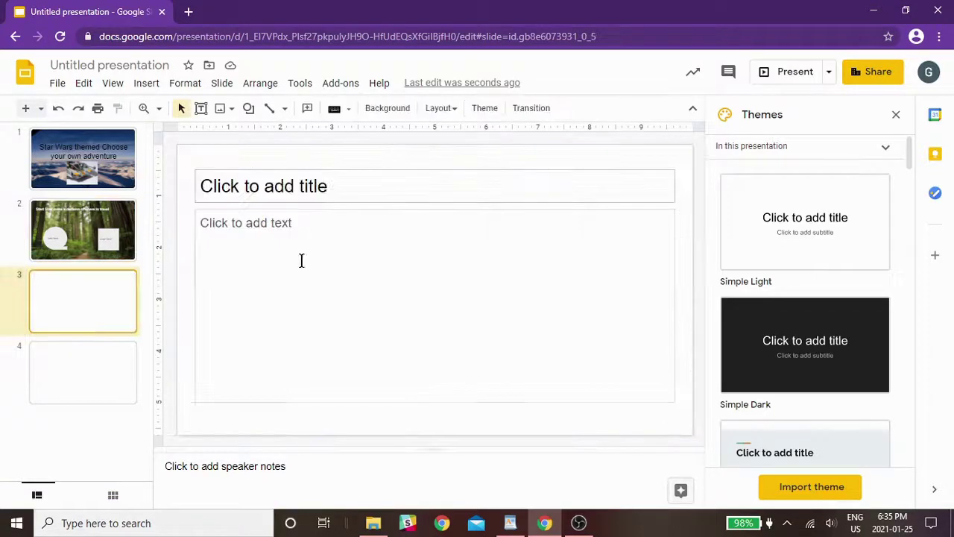
pyautogui.click(339, 192)
pyautogui.write('Hoth Page (story)')
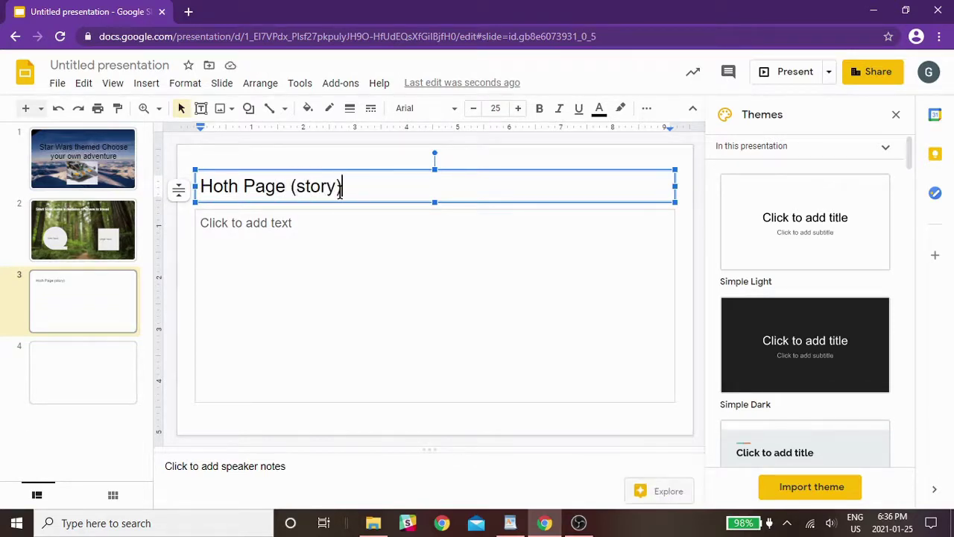
# Title slide 4 'Grogu's Planet', then return to the forest slide.
pyautogui.click(102, 355)
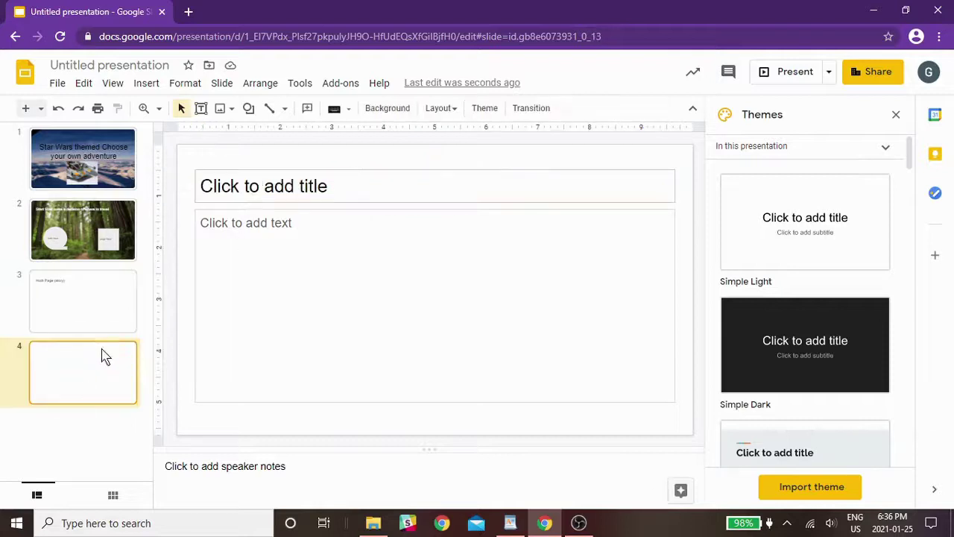
pyautogui.click(283, 174)
pyautogui.write("Grogu's Planet")
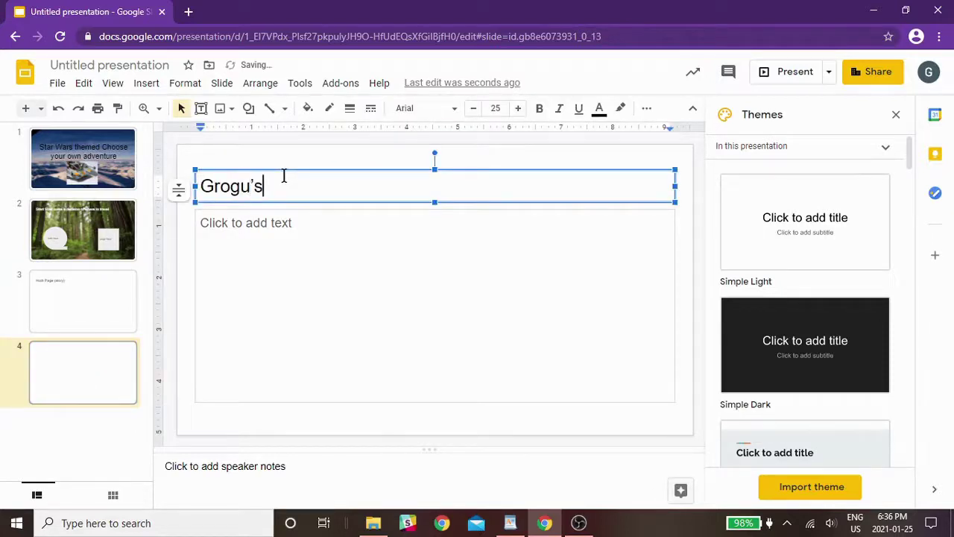
pyautogui.click(128, 370)
pyautogui.click(121, 300)
pyautogui.click(84, 246)
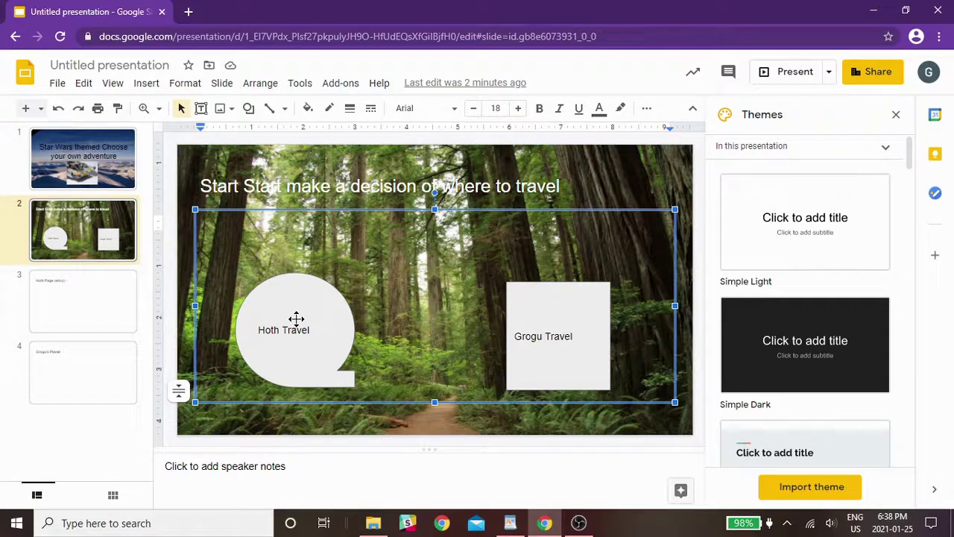
pyautogui.click(477, 482)
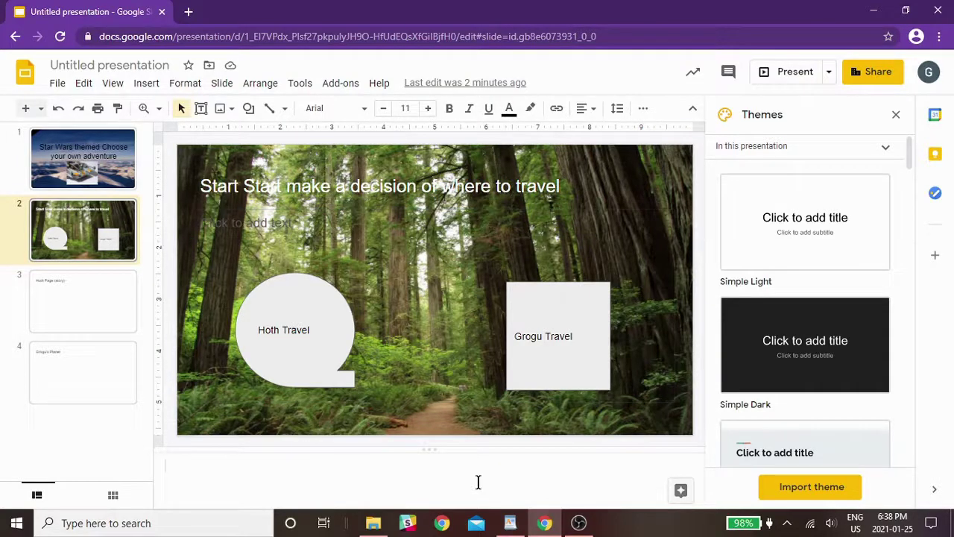